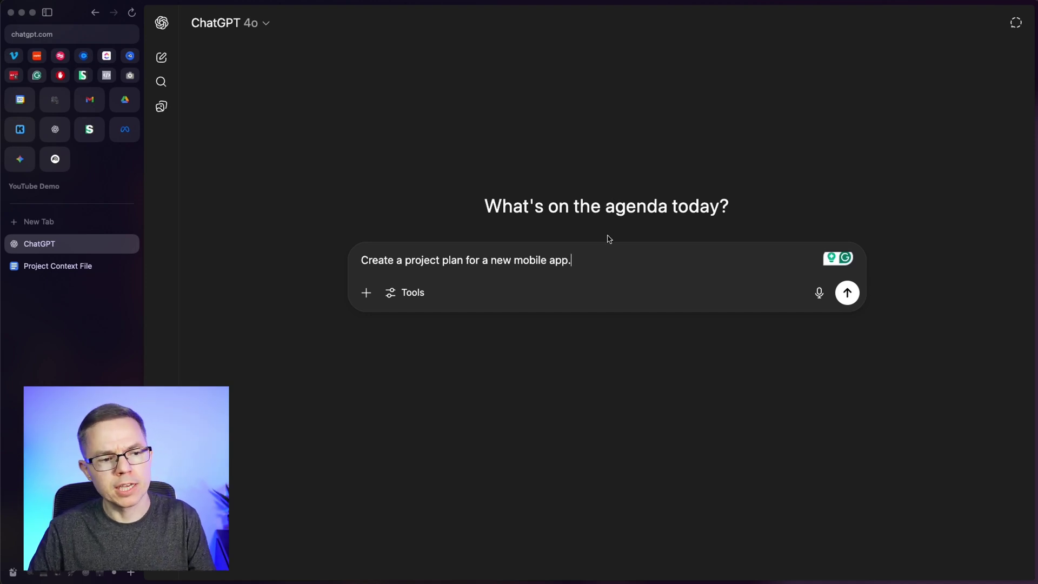
Submit the request for a new mobile app project plan to ChatGPT.
left_click(847, 294)
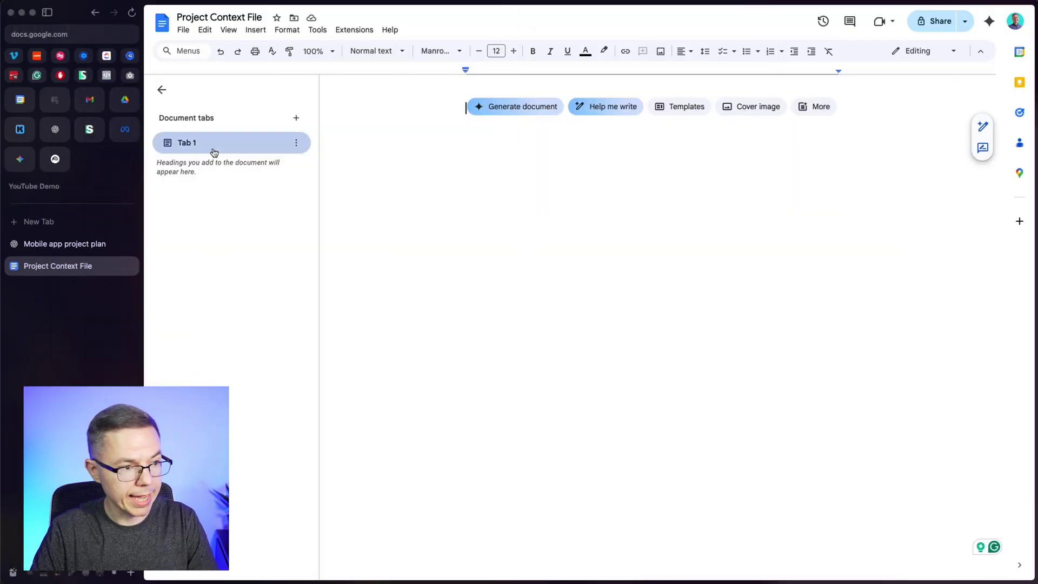
Rename Tab 1 of Project Context File to 'Project Charter'.
double_click(213, 147)
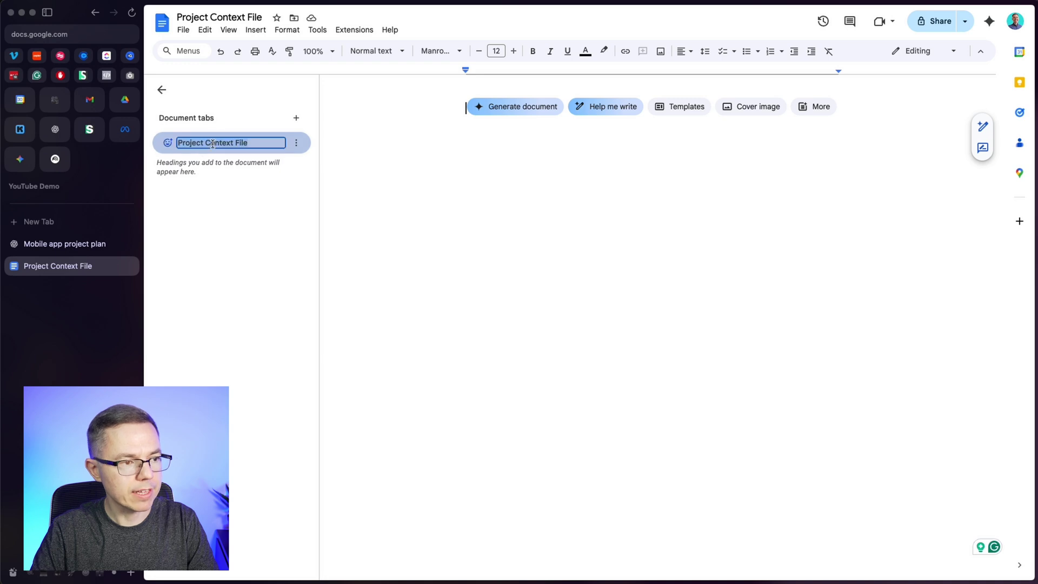
type("Proje")
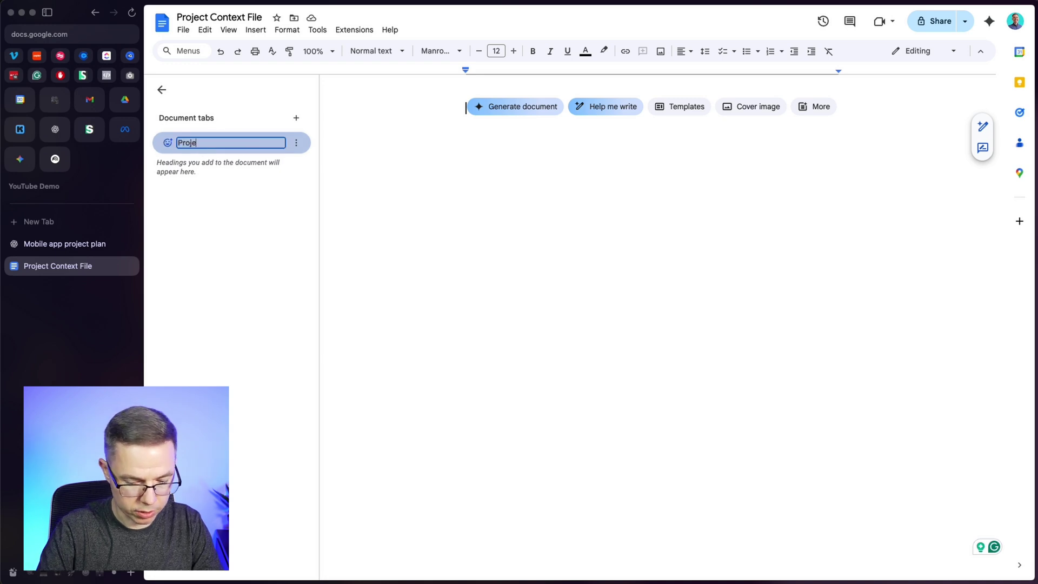
type("ct Chart")
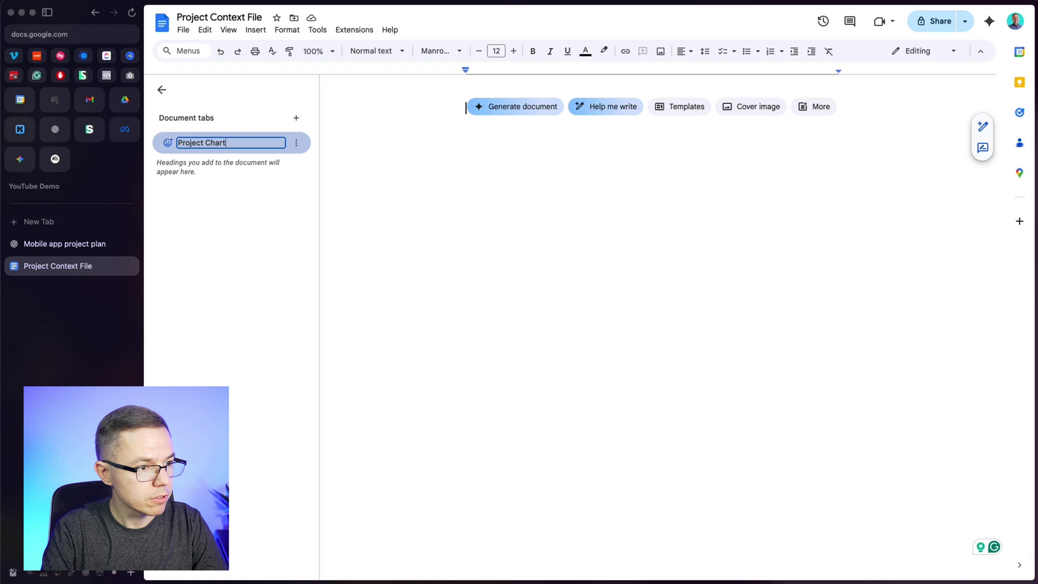
type("er")
key("Return")
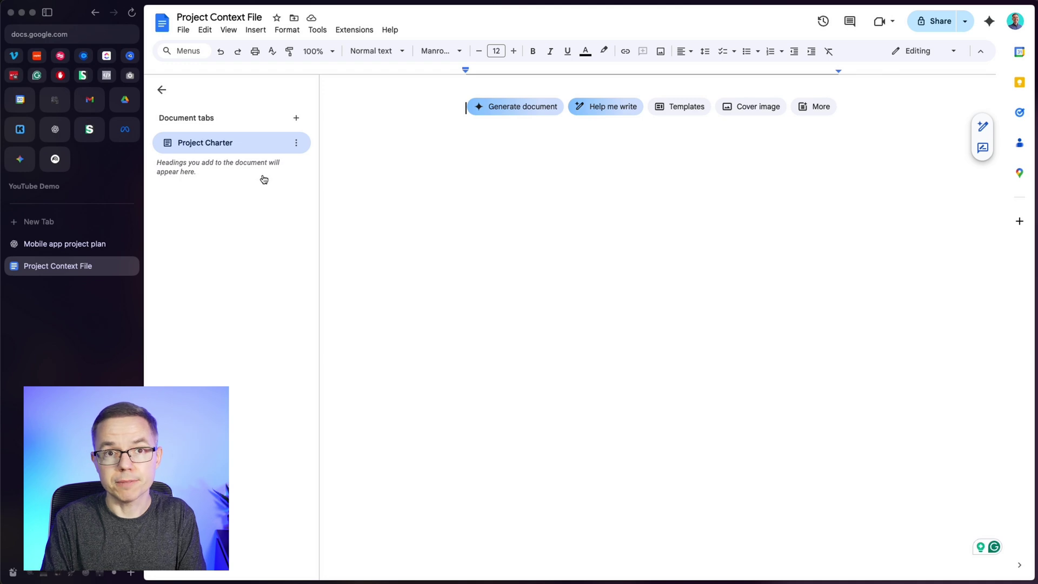
Attach Charter.pdf in ChatGPT and paste the Role/Context/Task/Format charter prompt.
left_click(63, 247)
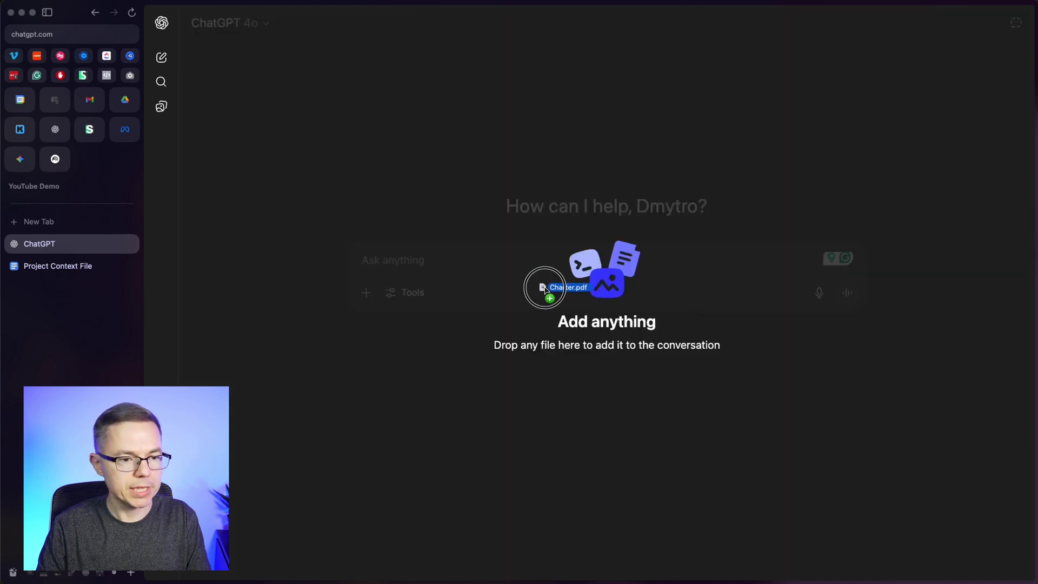
left_click_drag(771, 352, 546, 288)
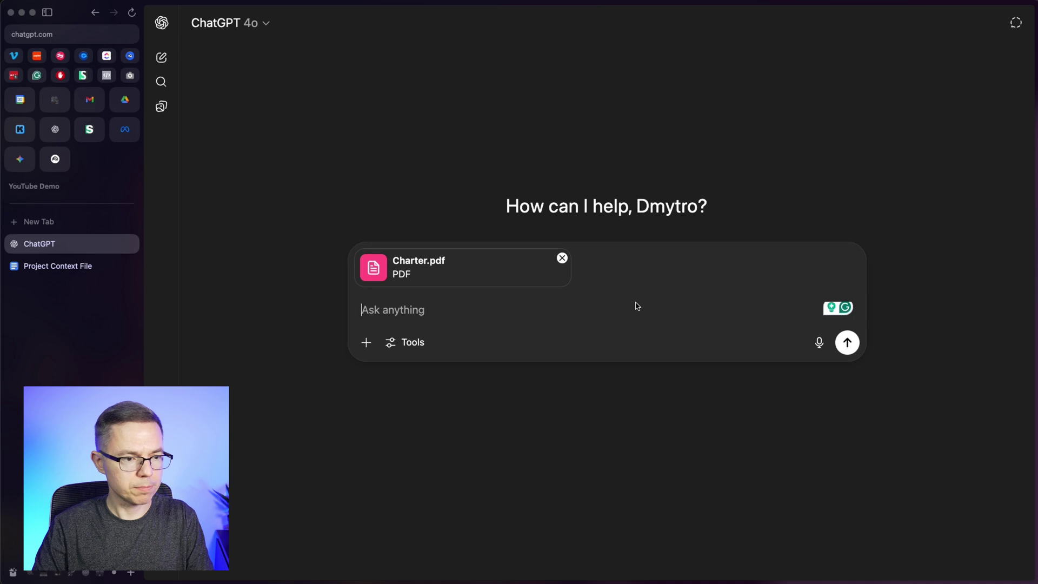
type("##ROLE## You are a senior IT Project Manager ##Context## I have attached a transcript of a project kickoff meeting with the customer about the new product. ##Task## Write a formal Project Charter. Capture all critical points. Don’t allow any ambiguity in scope or requirements. ##Format## Write in a formal tone, but use simple language and sentences.")
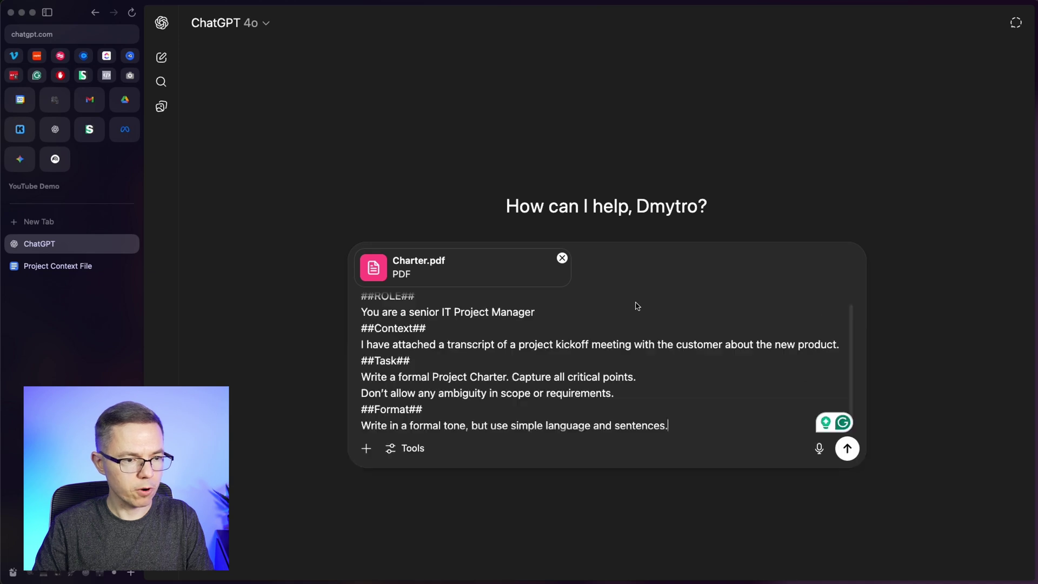
Generate the Family Budget Tracker charter and select it from title to Approval Signatures.
left_click(848, 449)
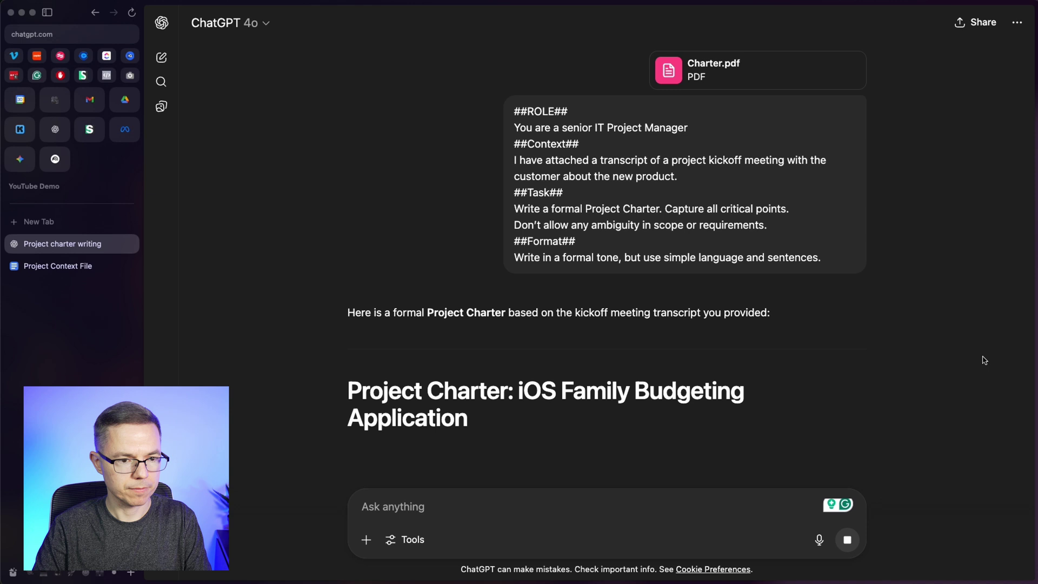
scroll(757, 296, "down", 2)
scroll(757, 295, "down", 2)
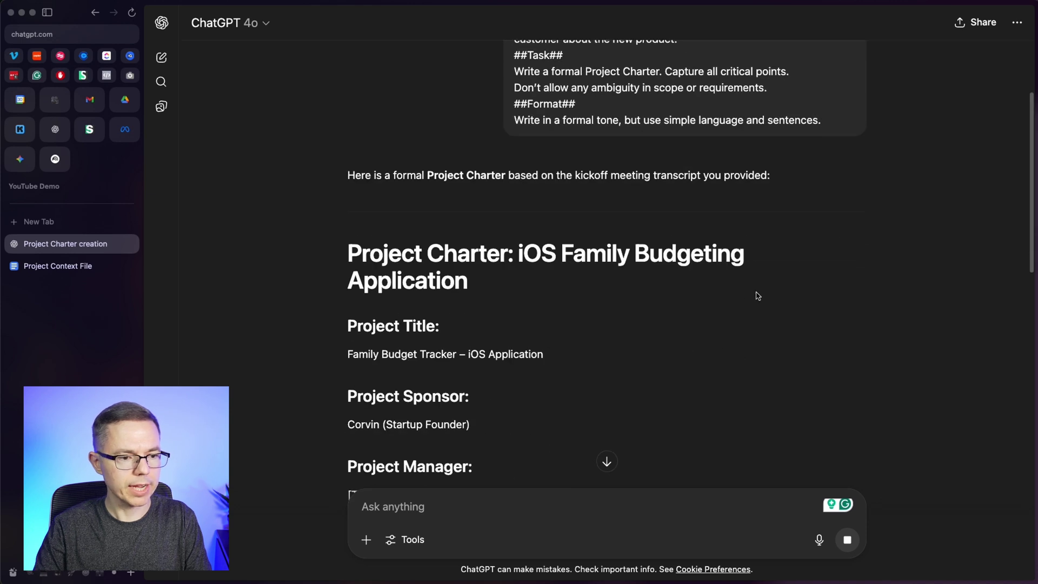
scroll(756, 295, "down", 2)
scroll(756, 296, "down", 1)
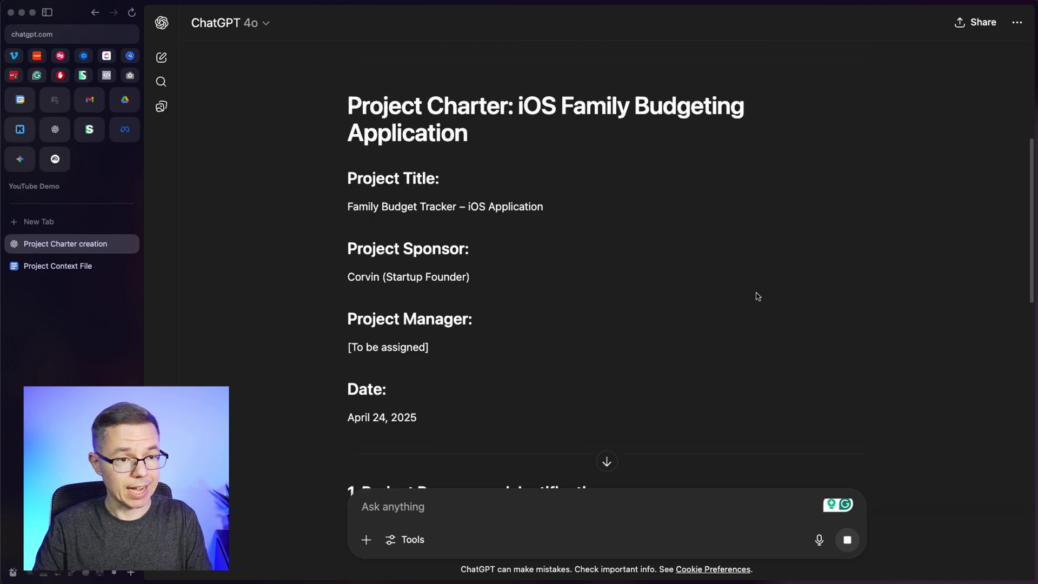
scroll(757, 296, "down", 1)
scroll(757, 296, "down", 2)
scroll(756, 295, "down", 1)
scroll(756, 295, "down", 2)
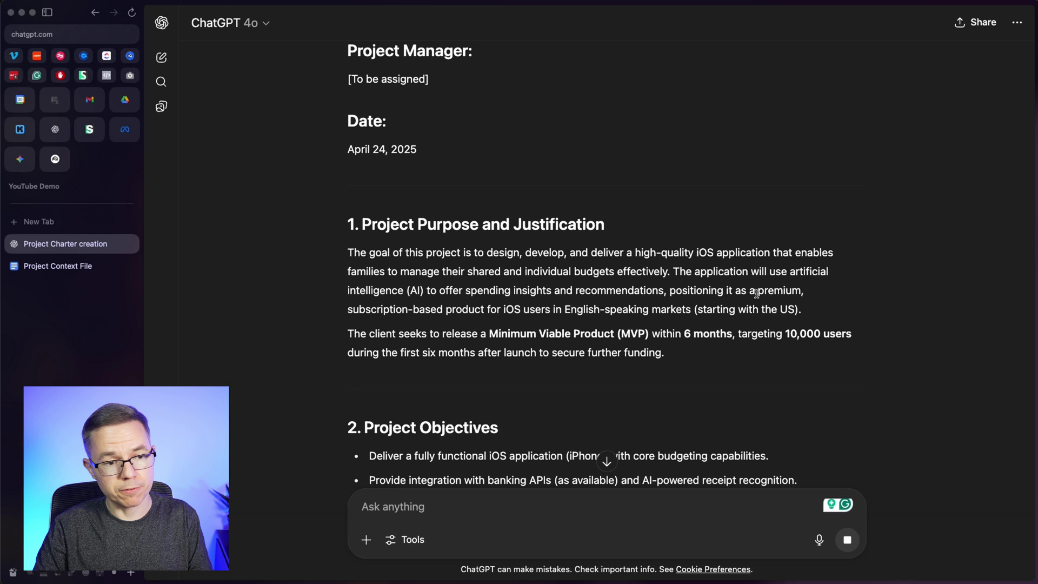
scroll(757, 293, "down", 2)
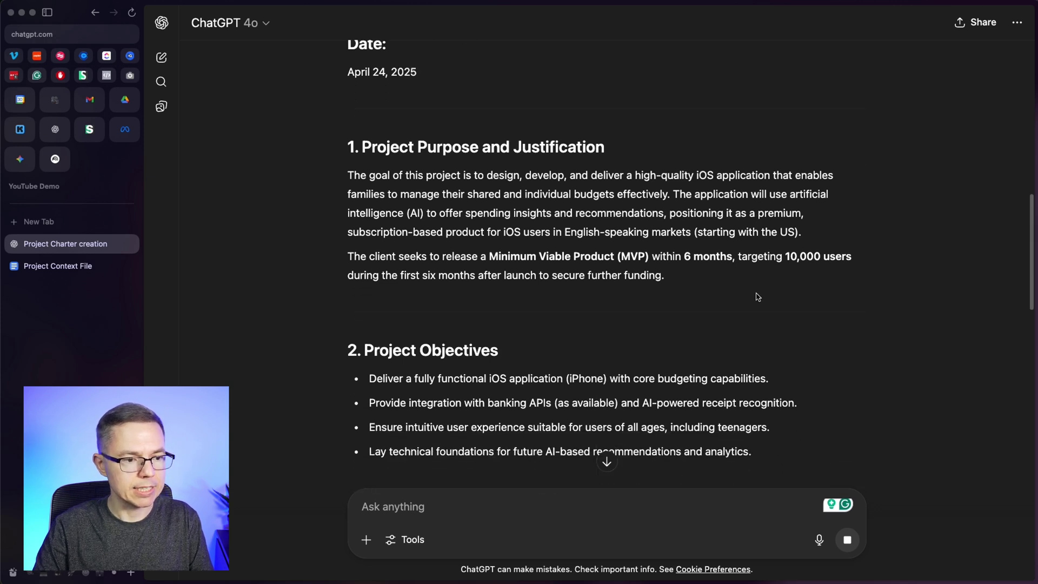
scroll(757, 296, "down", 3)
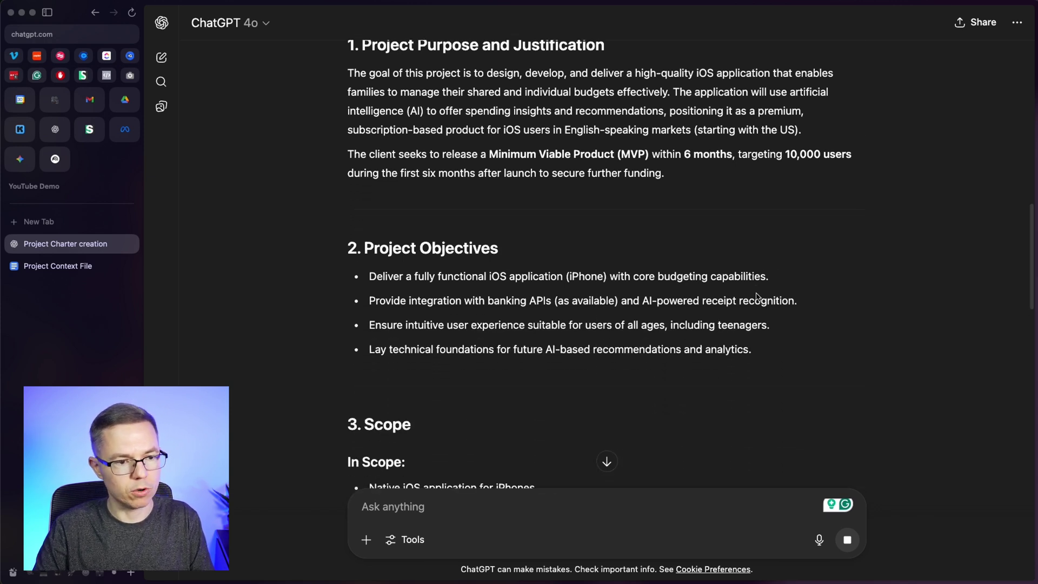
scroll(756, 296, "down", 1)
scroll(756, 297, "down", 1)
scroll(756, 298, "down", 1)
scroll(755, 298, "down", 4)
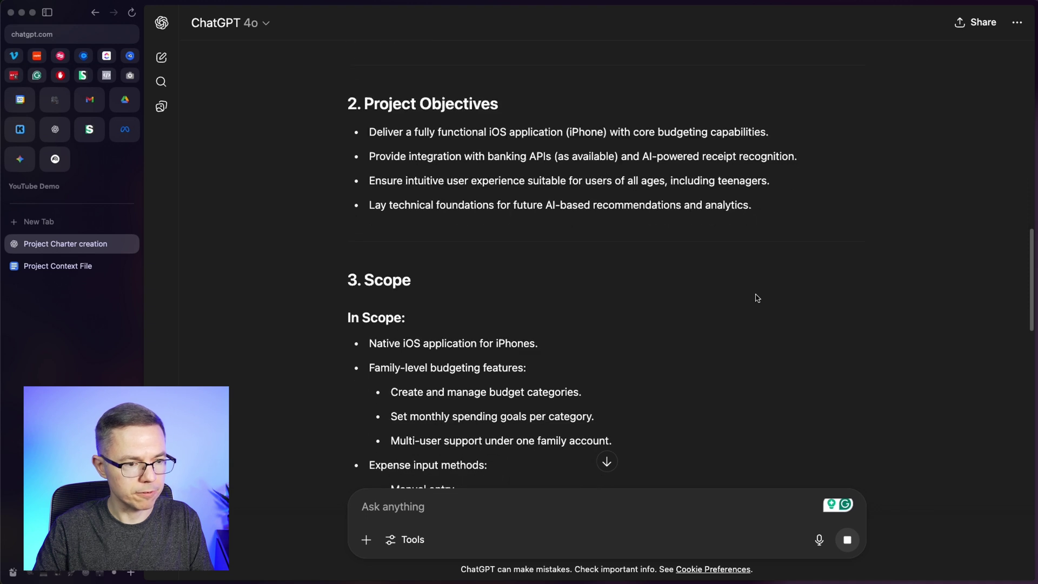
scroll(756, 297, "down", 2)
scroll(756, 297, "down", 2)
scroll(755, 298, "down", 2)
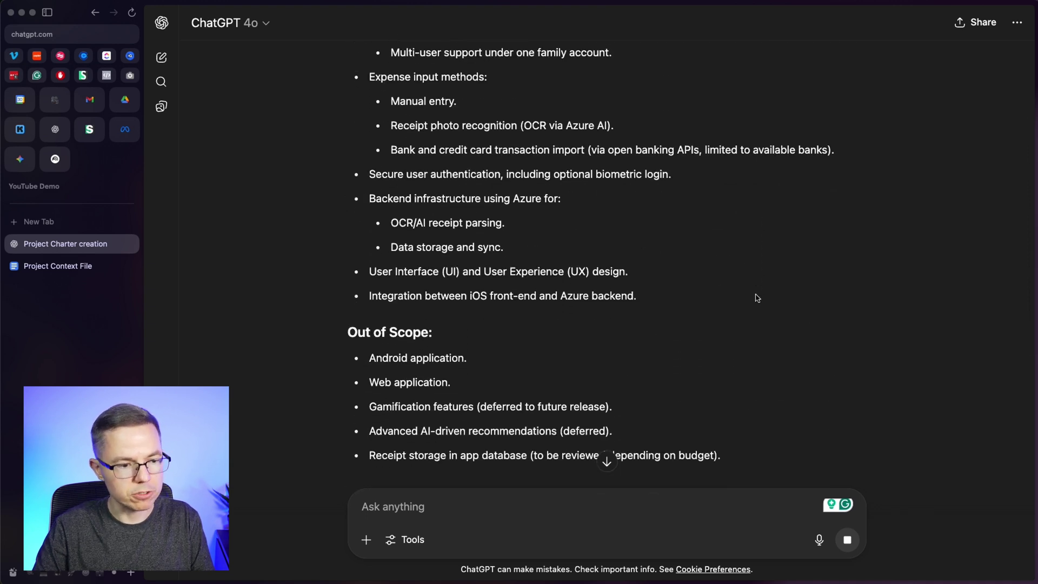
scroll(756, 298, "down", 4)
scroll(756, 298, "down", 6)
scroll(756, 297, "down", 6)
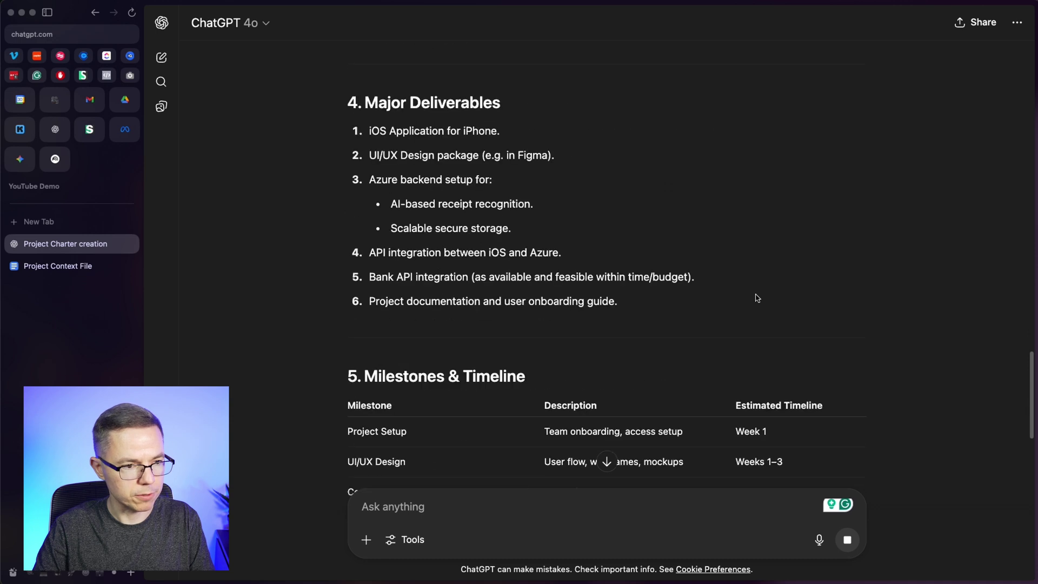
scroll(756, 298, "down", 7)
scroll(756, 297, "down", 10)
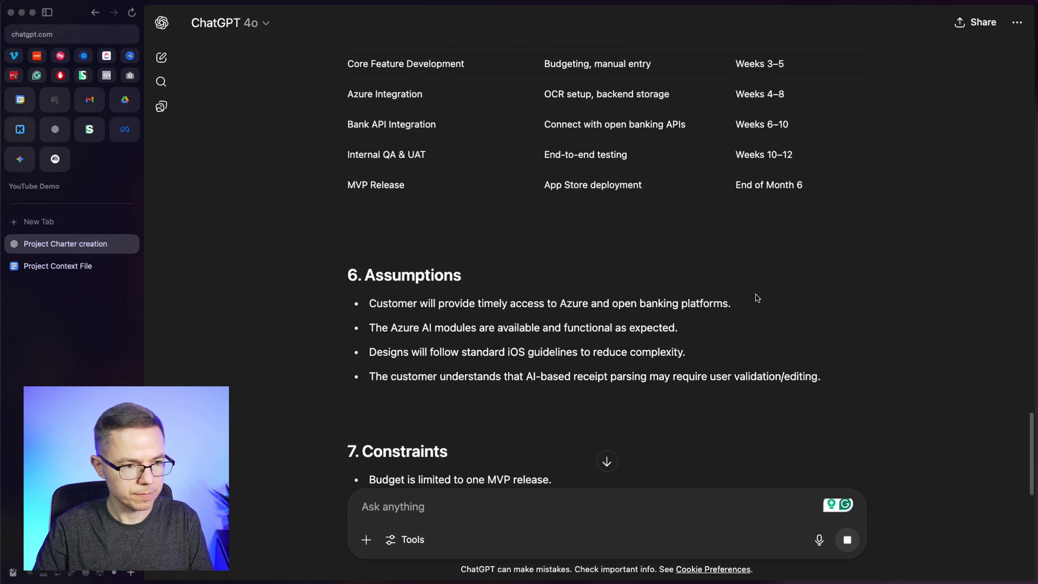
scroll(756, 297, "down", 4)
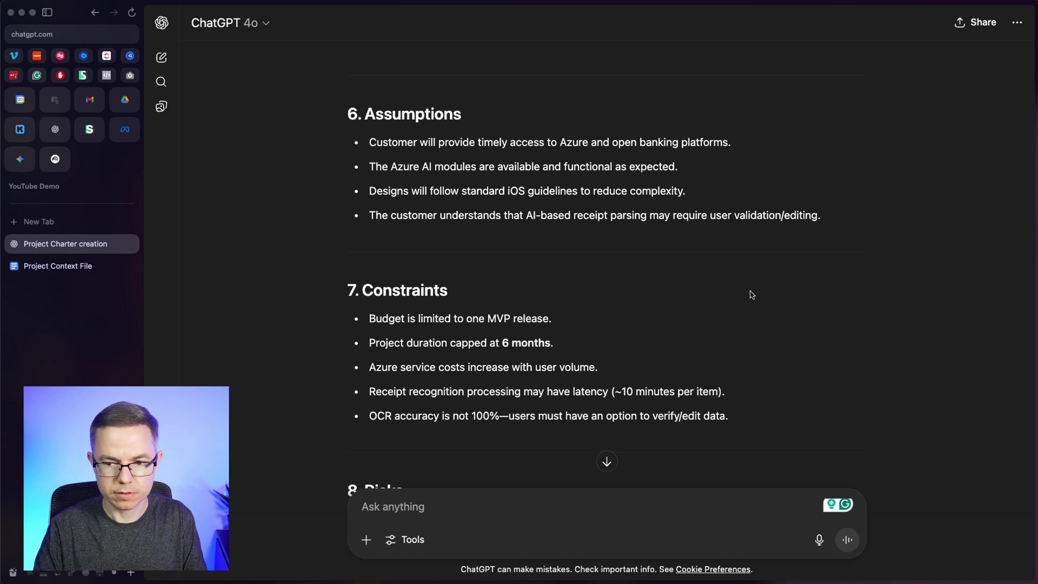
scroll(748, 294, "up", 5)
scroll(605, 450, "up", 5)
scroll(389, 255, "up", 5)
scroll(390, 256, "up", 3)
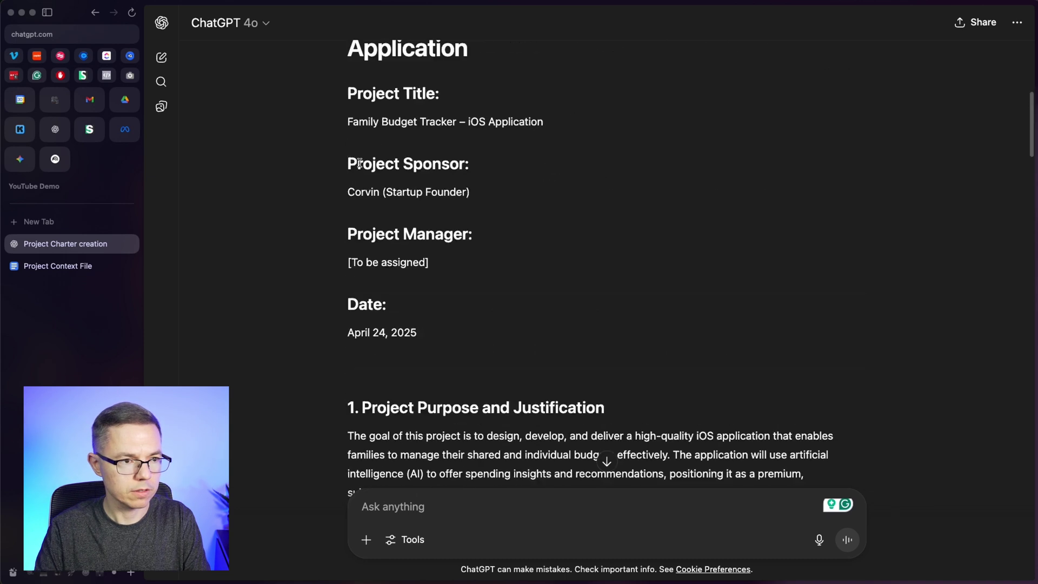
left_click_drag(349, 77, 583, 366)
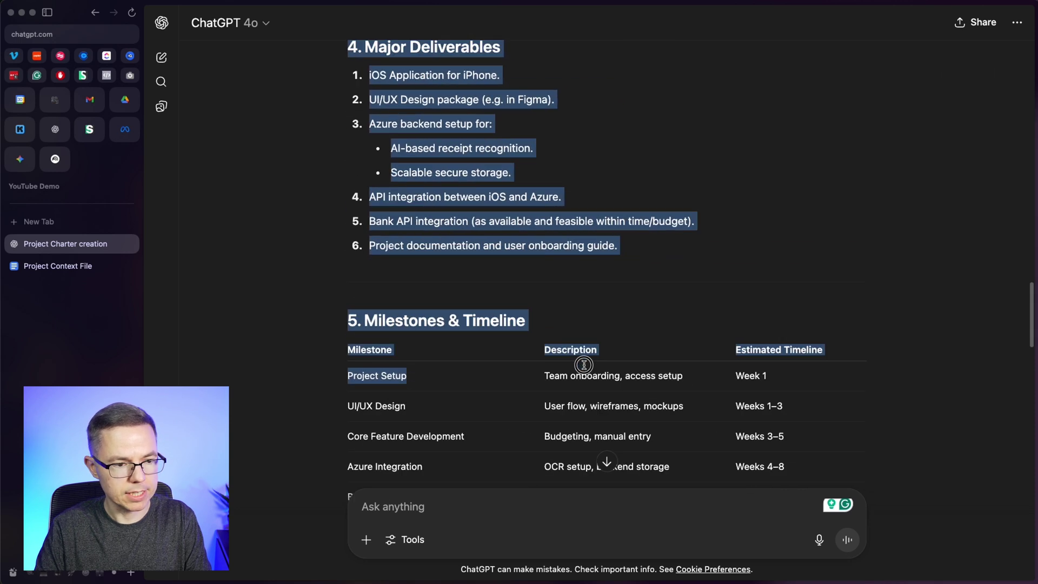
mouse_move(584, 366)
left_mouse_down()
mouse_move(615, 352)
mouse_move(606, 324)
left_mouse_up()
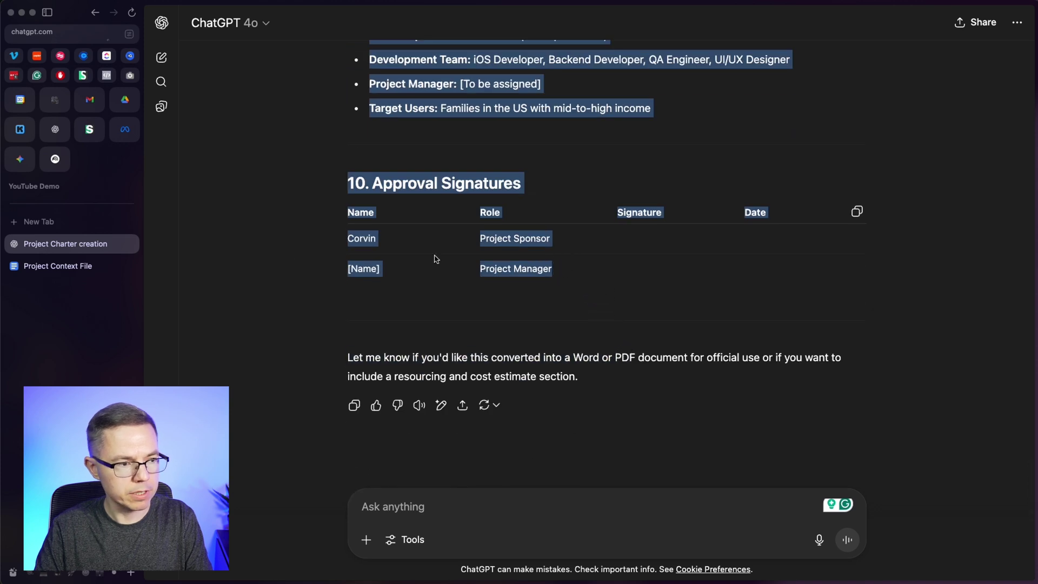
left_click(84, 271)
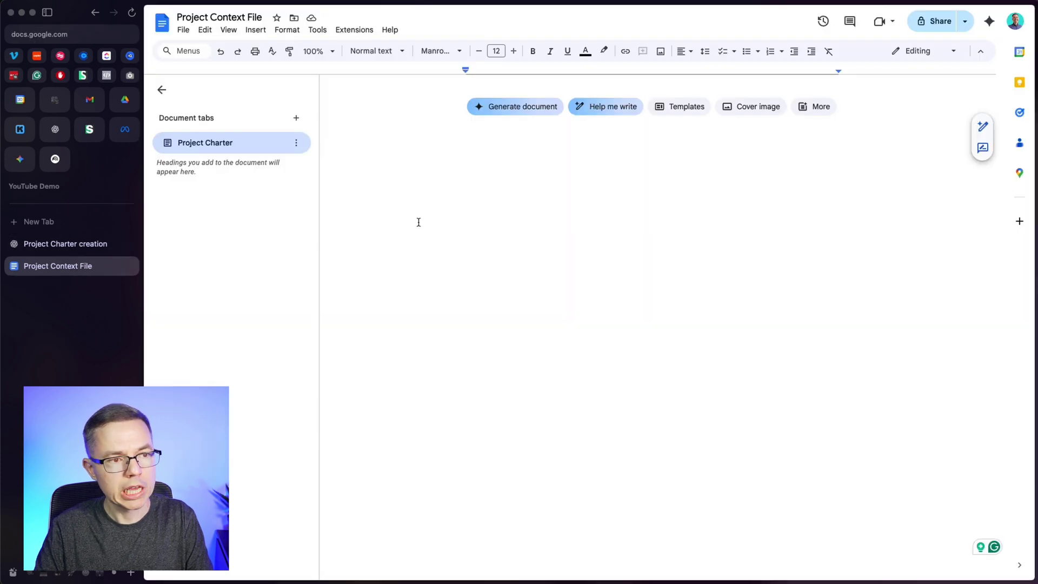
Paste the generated charter text into the empty Project Charter tab.
key("ctrl+v")
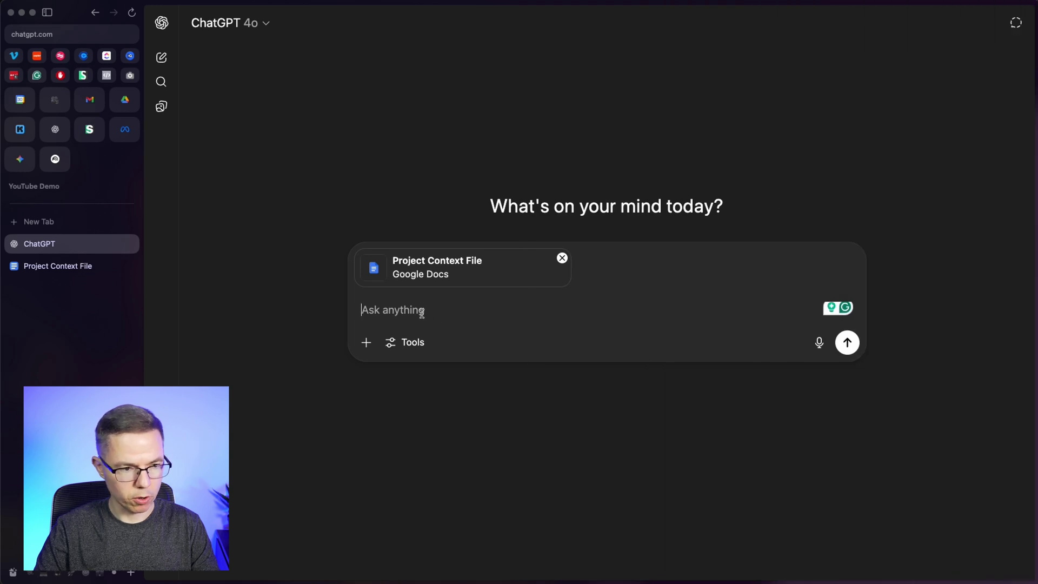
Send the epics prompt with the Requirements PDFs attached, then select the returned epic lists.
key("super+v")
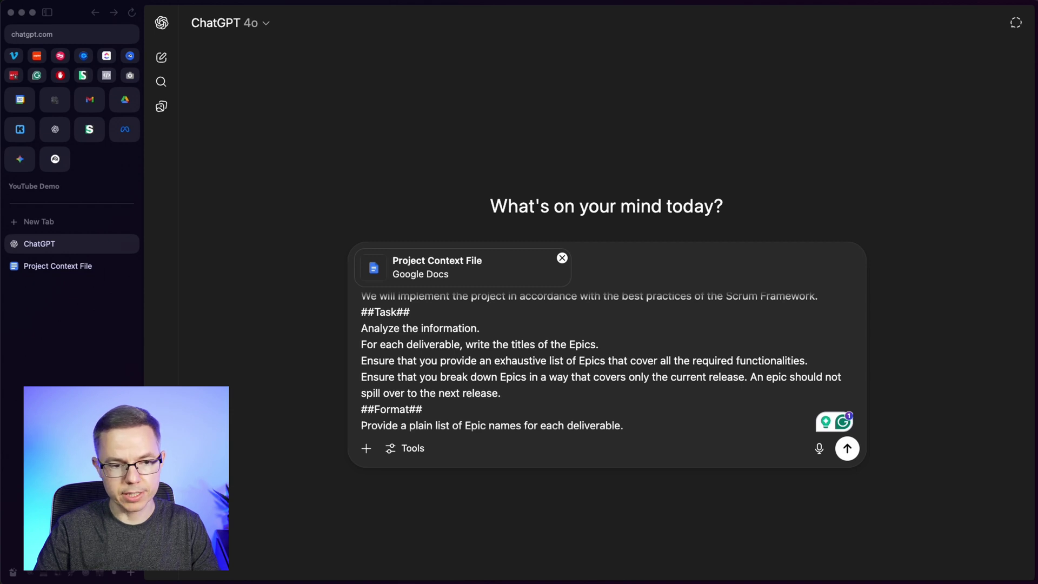
left_click_drag(880, 390, 671, 307)
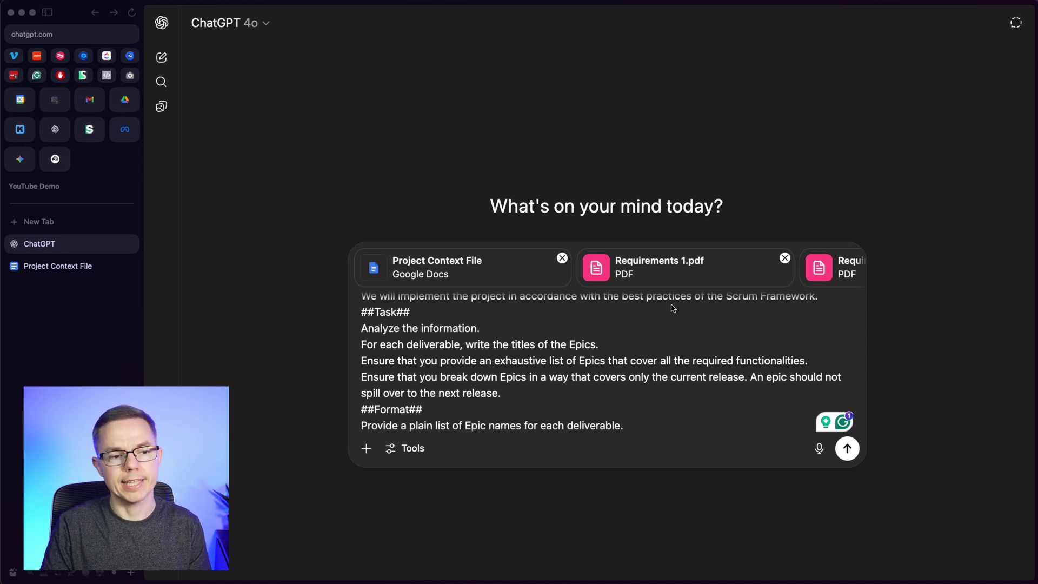
left_click(846, 453)
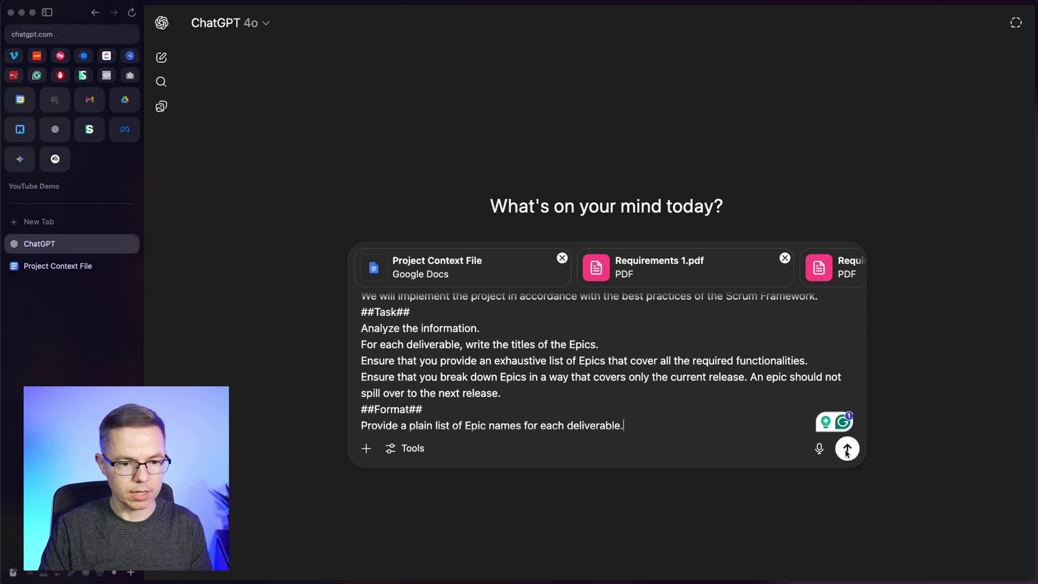
left_click(846, 451)
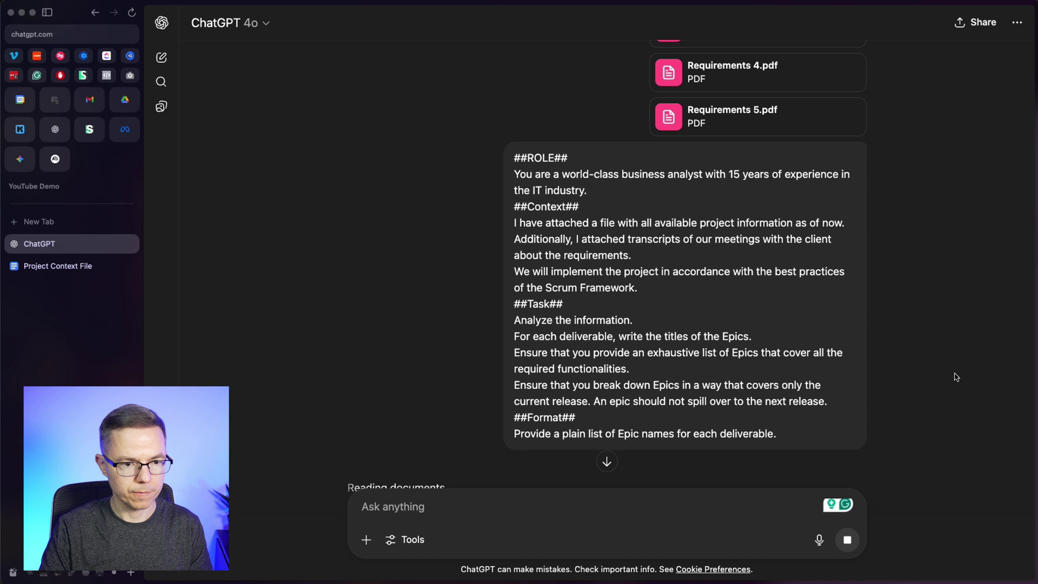
scroll(955, 377, "down", 3)
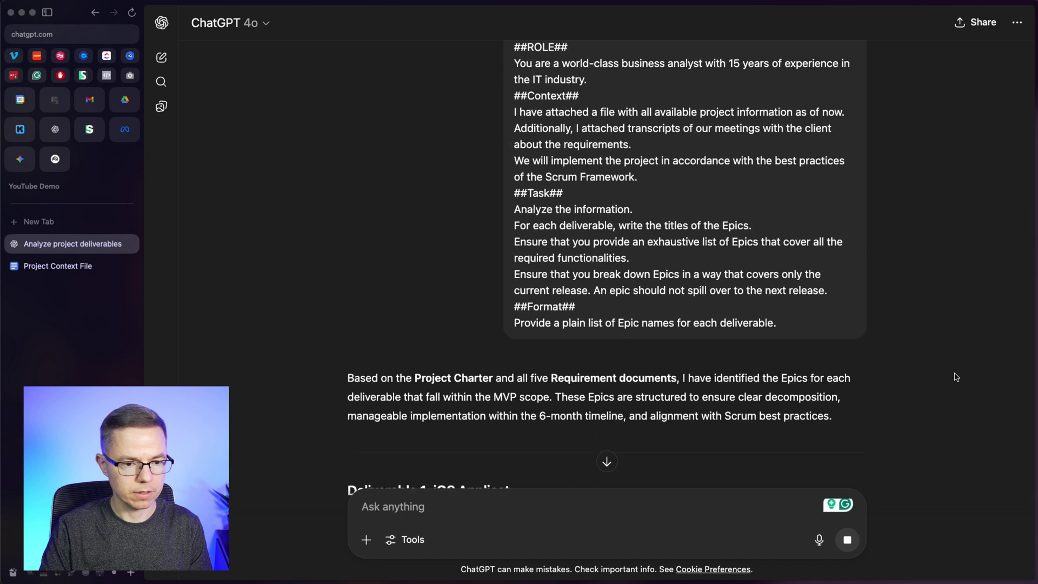
scroll(955, 376, "down", 7)
scroll(955, 376, "down", 4)
scroll(955, 376, "down", 1)
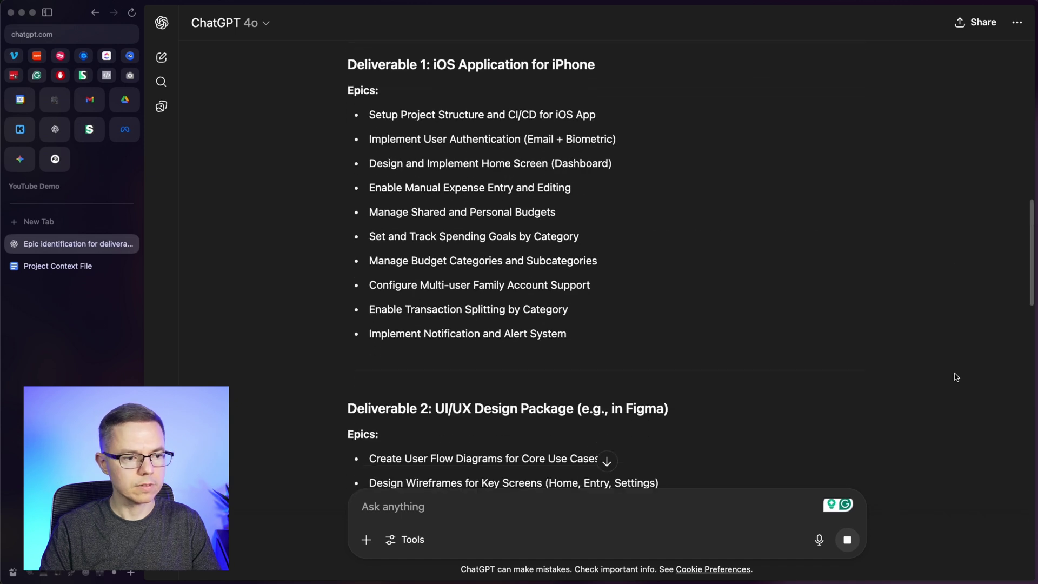
scroll(955, 376, "down", 8)
scroll(955, 376, "down", 1)
scroll(955, 376, "up", 5)
scroll(955, 377, "up", 4)
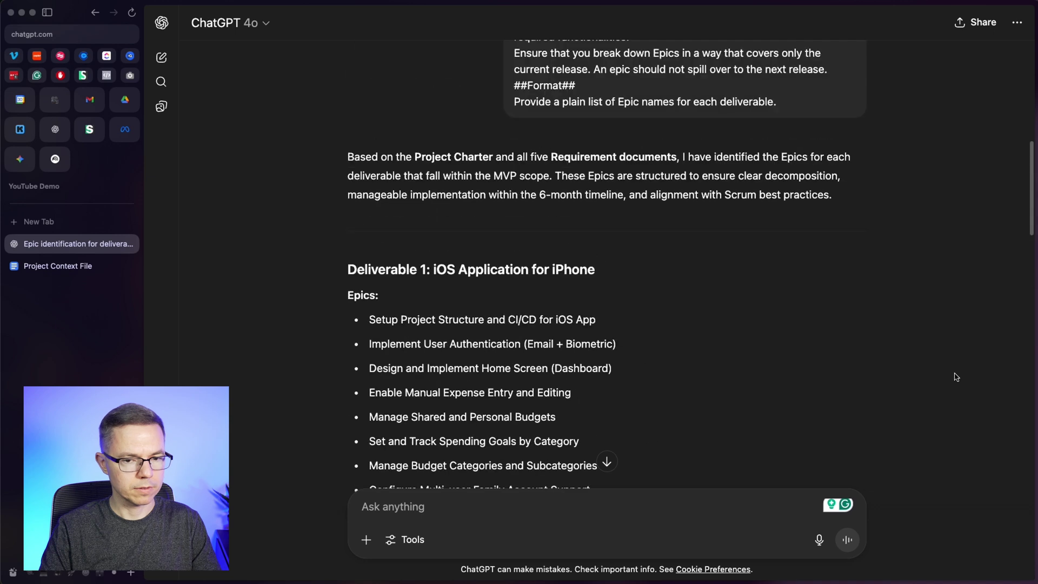
scroll(797, 290, "down", 1)
scroll(797, 291, "down", 2)
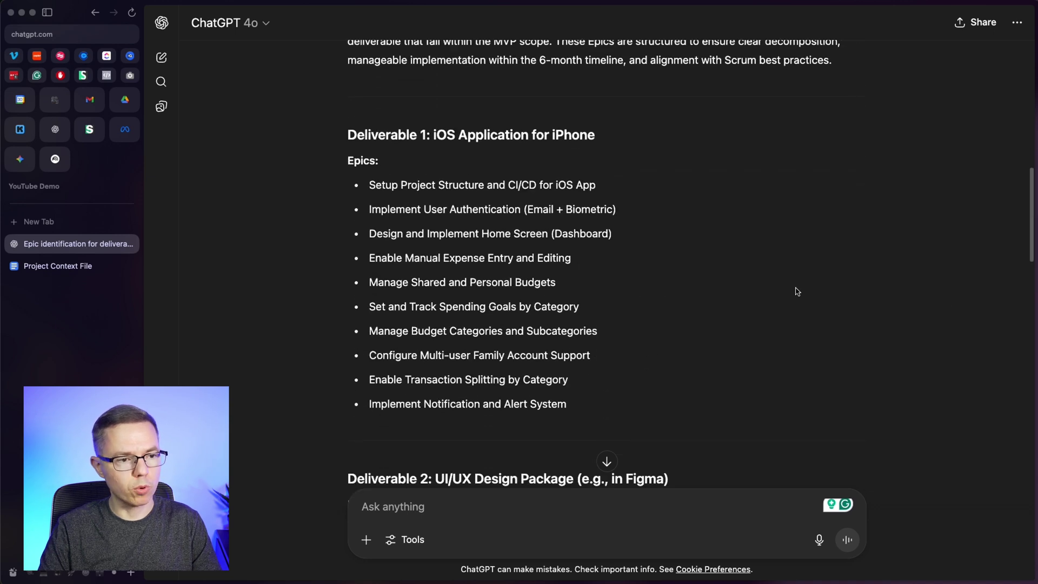
scroll(797, 291, "down", 1)
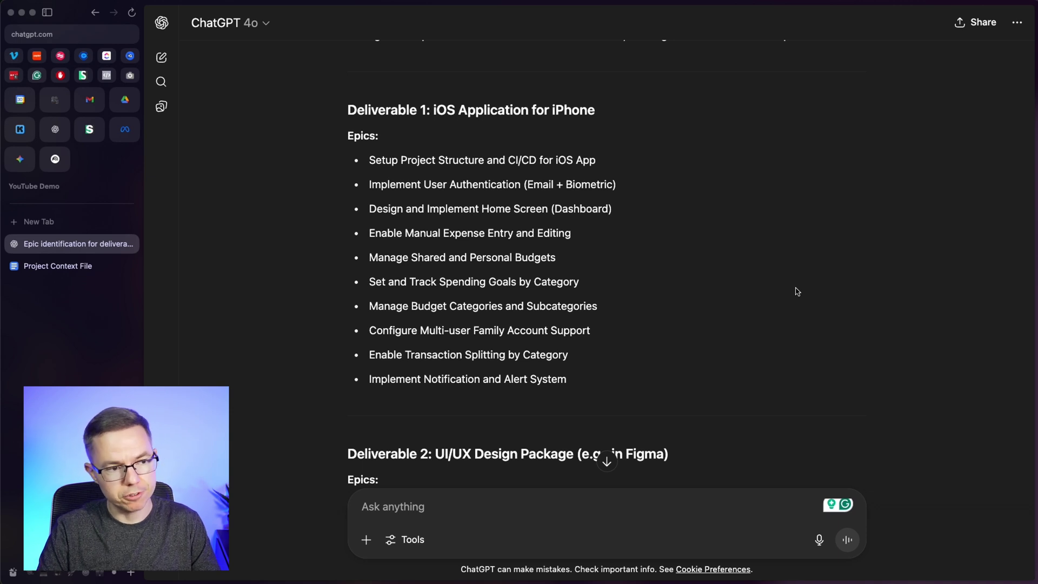
scroll(796, 291, "down", 1)
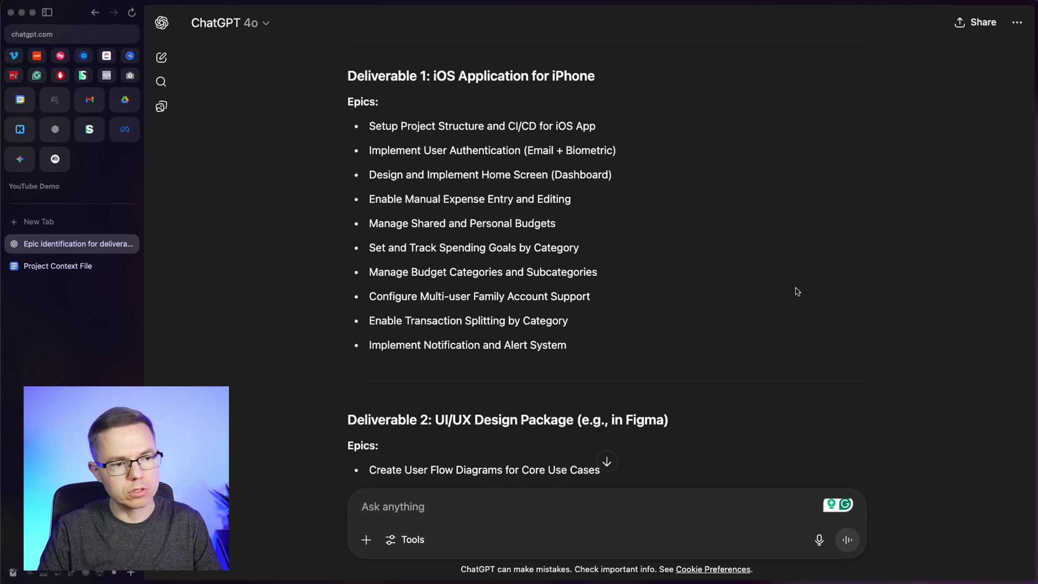
scroll(796, 291, "down", 3)
scroll(796, 292, "down", 3)
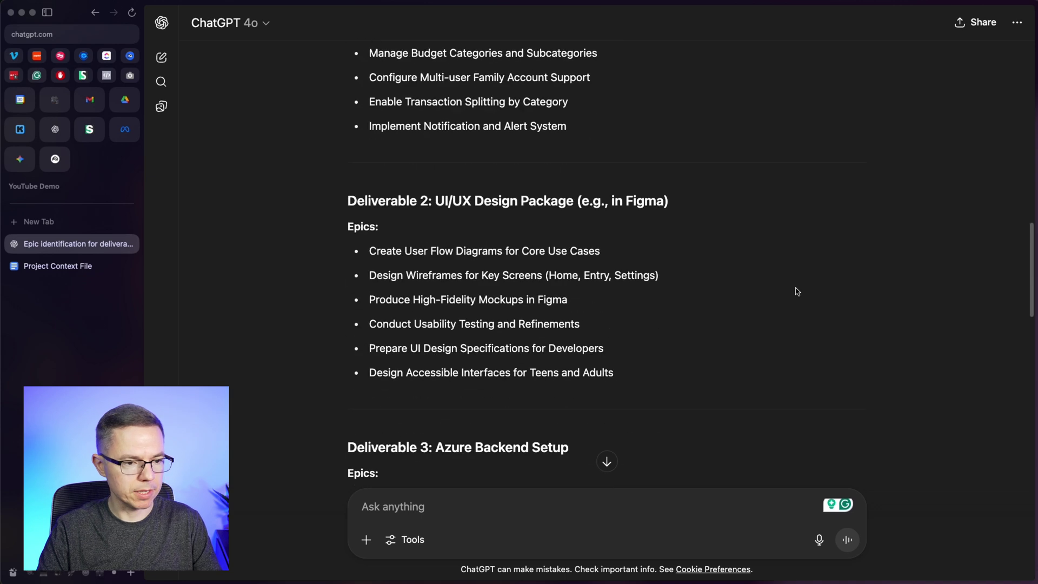
scroll(797, 291, "down", 1)
scroll(796, 291, "down", 2)
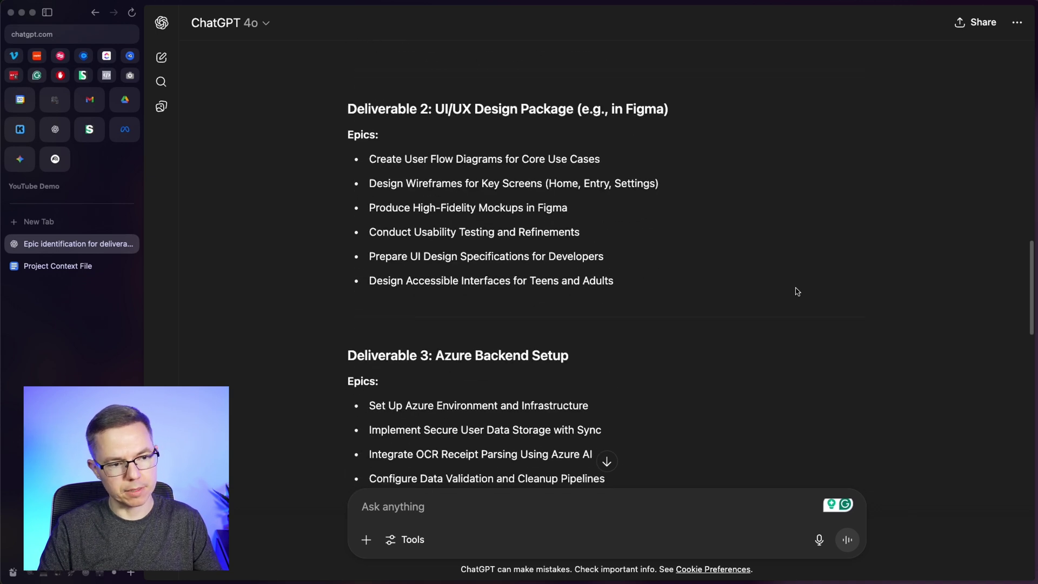
scroll(796, 292, "down", 5)
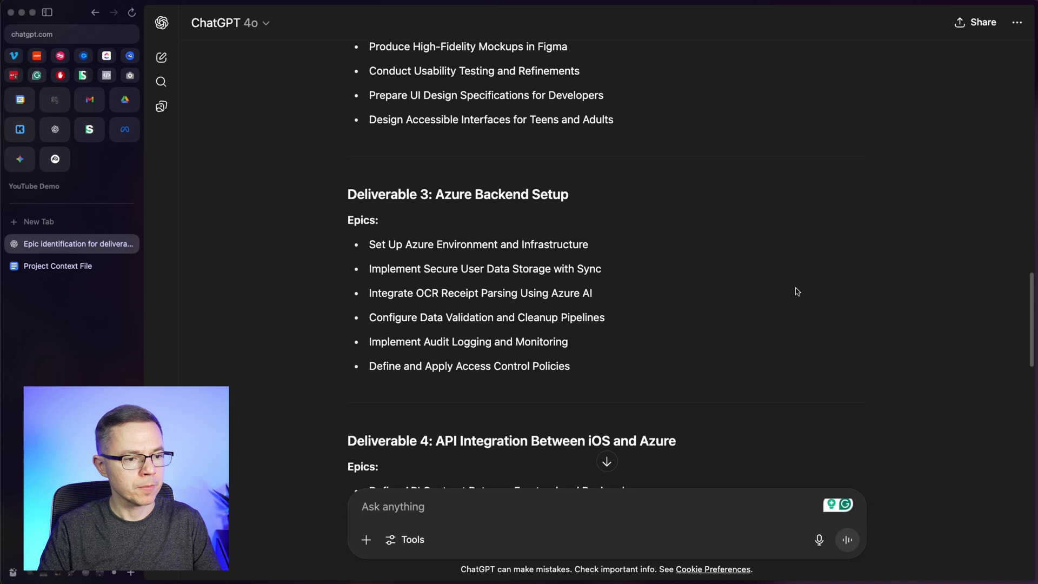
scroll(797, 292, "down", 1)
scroll(797, 291, "down", 2)
scroll(796, 291, "down", 2)
scroll(796, 293, "down", 1)
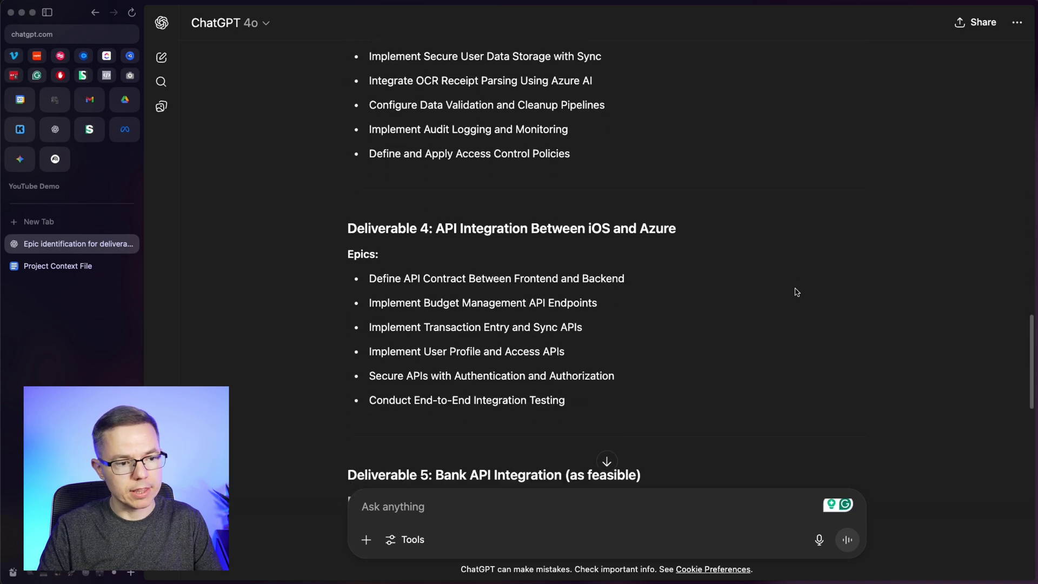
scroll(795, 292, "down", 1)
scroll(796, 293, "down", 1)
scroll(796, 292, "down", 2)
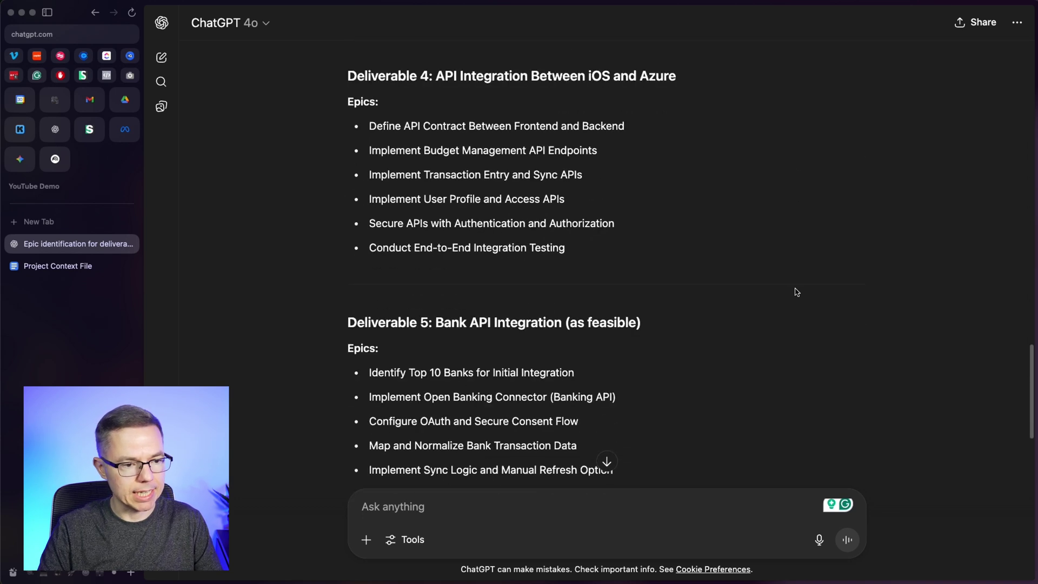
scroll(796, 291, "down", 2)
scroll(795, 293, "down", 2)
scroll(796, 292, "down", 1)
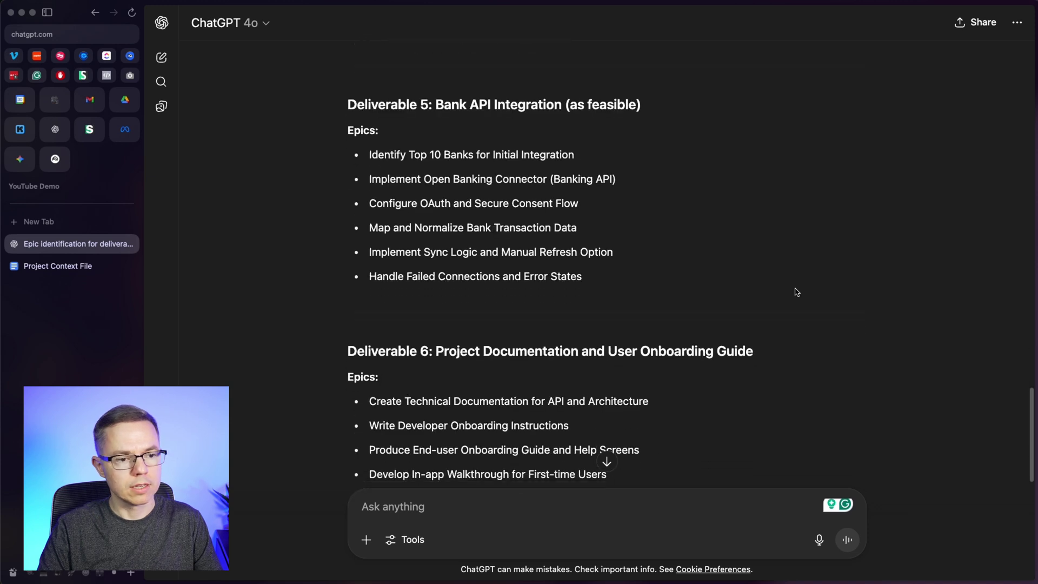
scroll(796, 293, "down", 1)
scroll(795, 292, "down", 2)
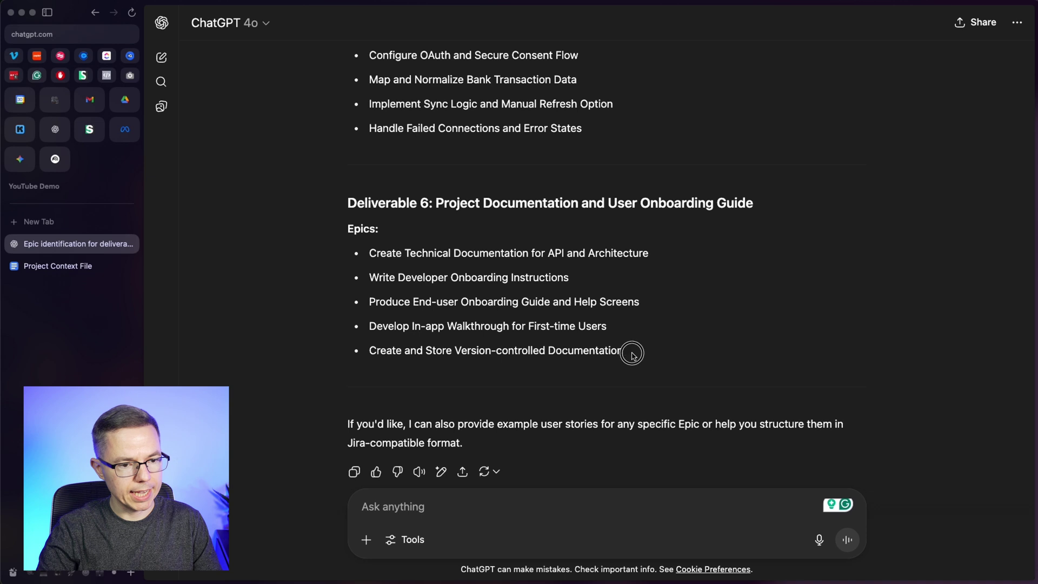
mouse_move(631, 354)
left_mouse_down()
mouse_move(442, 205)
mouse_move(398, 219)
left_mouse_up()
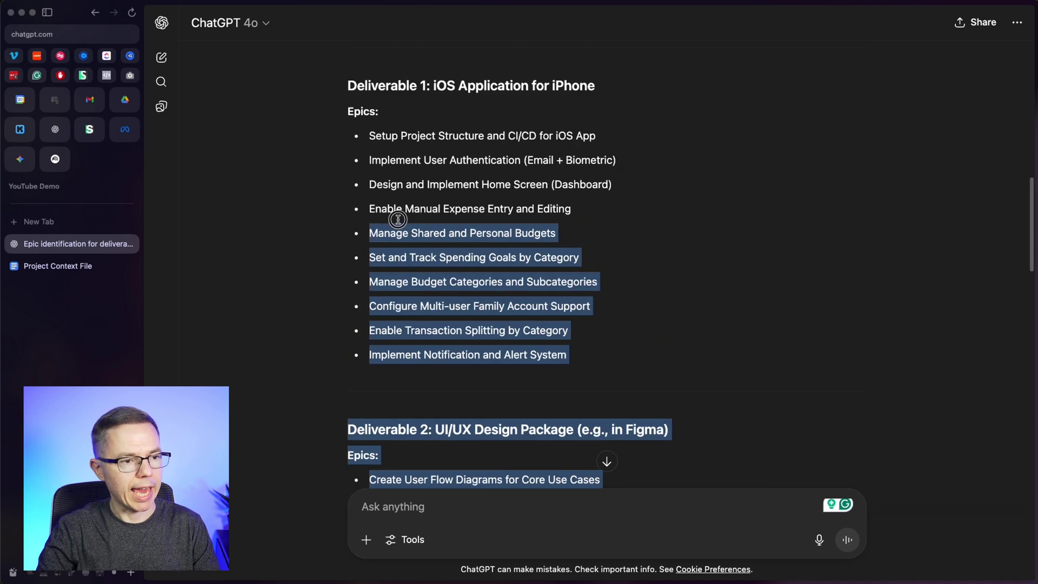
left_click_drag(399, 219, 346, 159)
Add a second document tab named 'Epics' and paste the epic lists into it.
left_click(59, 266)
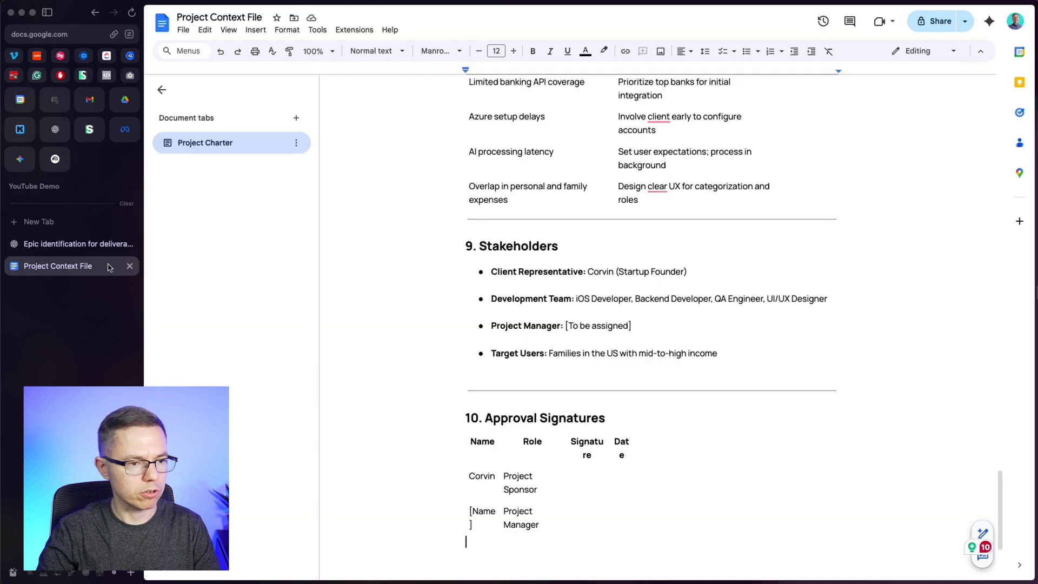
left_click(296, 118)
double_click(229, 164)
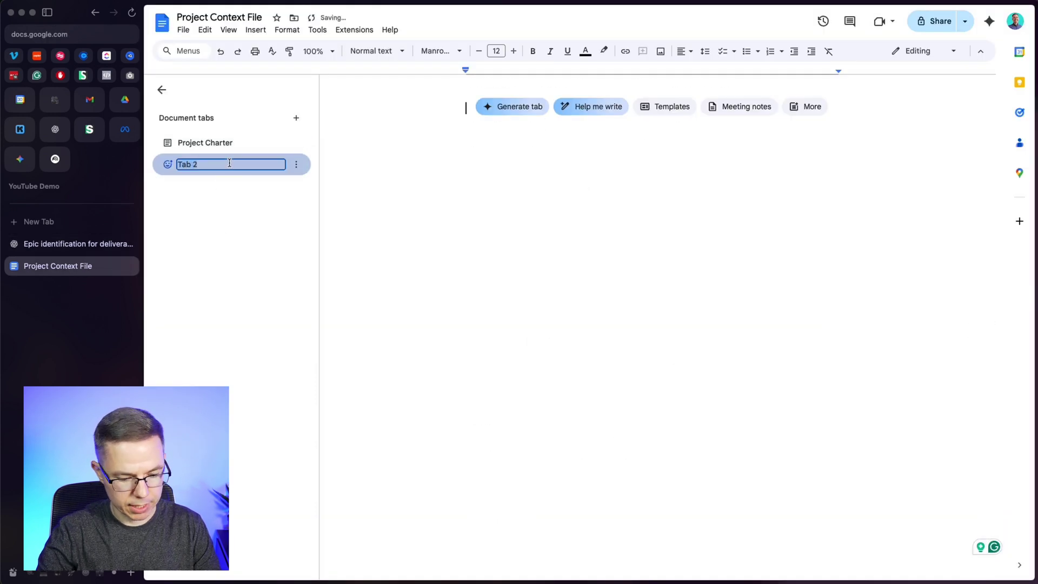
type("Epics")
left_click(580, 202)
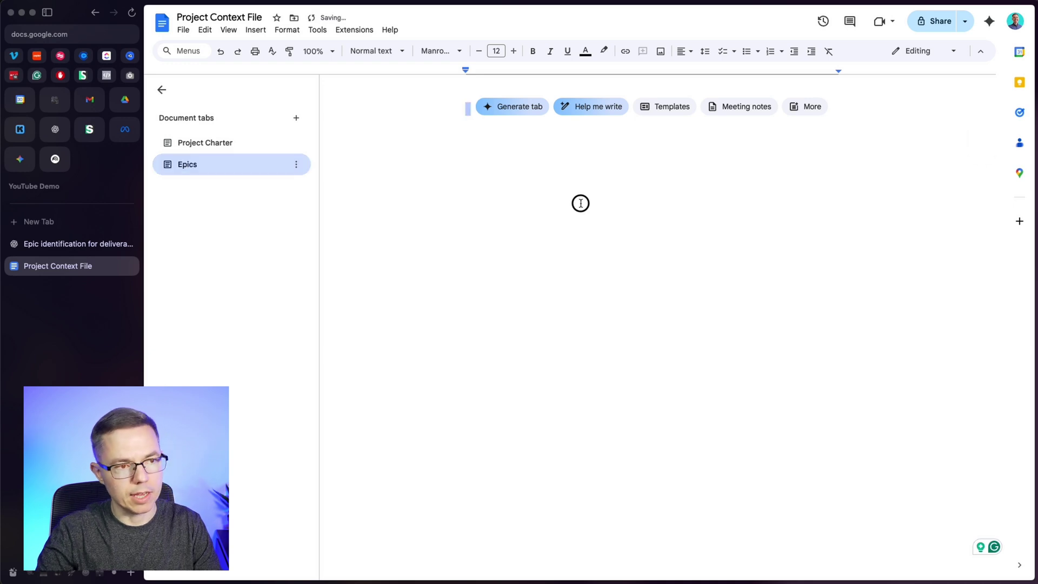
key("ctrl+v")
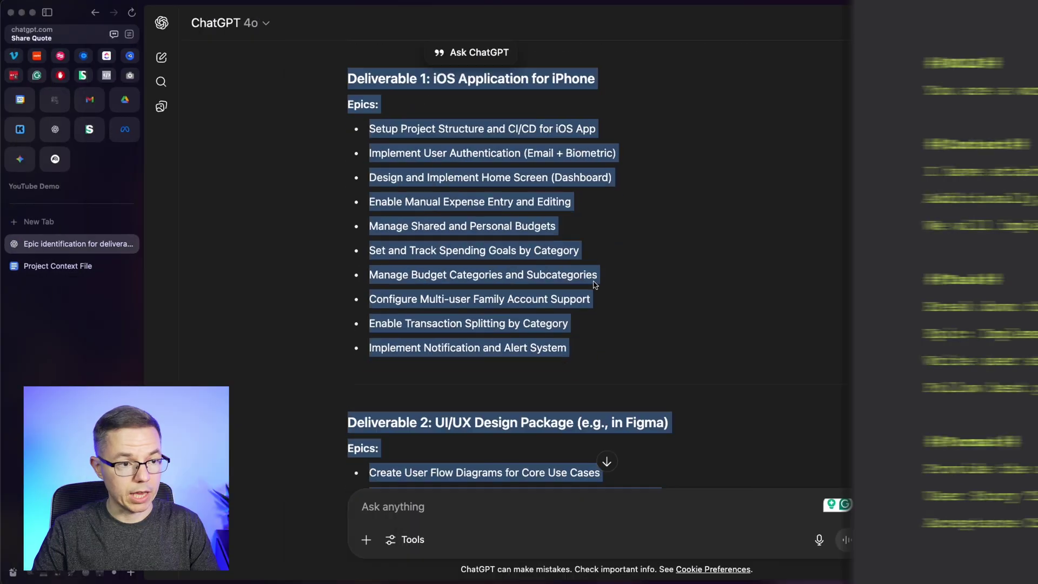
scroll(594, 283, "down", 2)
scroll(593, 284, "down", 5)
scroll(594, 285, "down", 3)
scroll(594, 285, "down", 3)
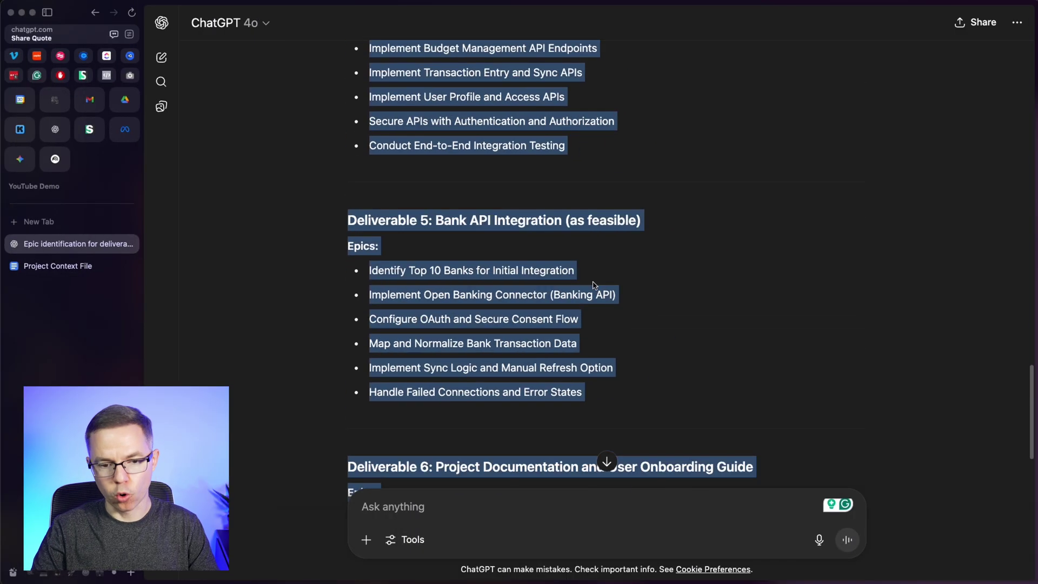
scroll(593, 285, "down", 5)
scroll(593, 285, "down", 2)
scroll(528, 314, "down", 2)
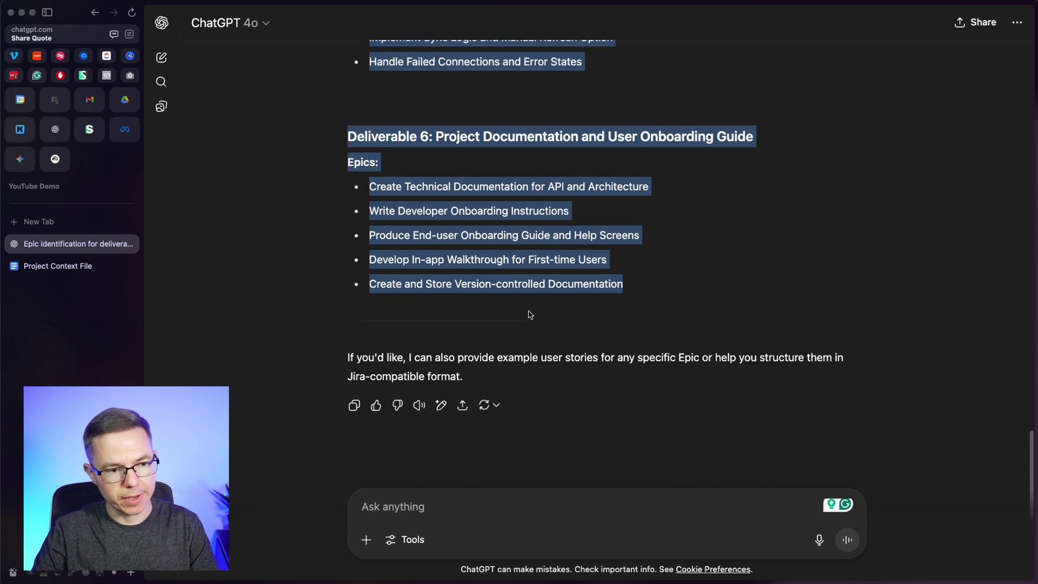
Send the Gherkin user-story prompt for the Implement User Onboarding & Registration epic.
left_click(390, 510)
key("super+v")
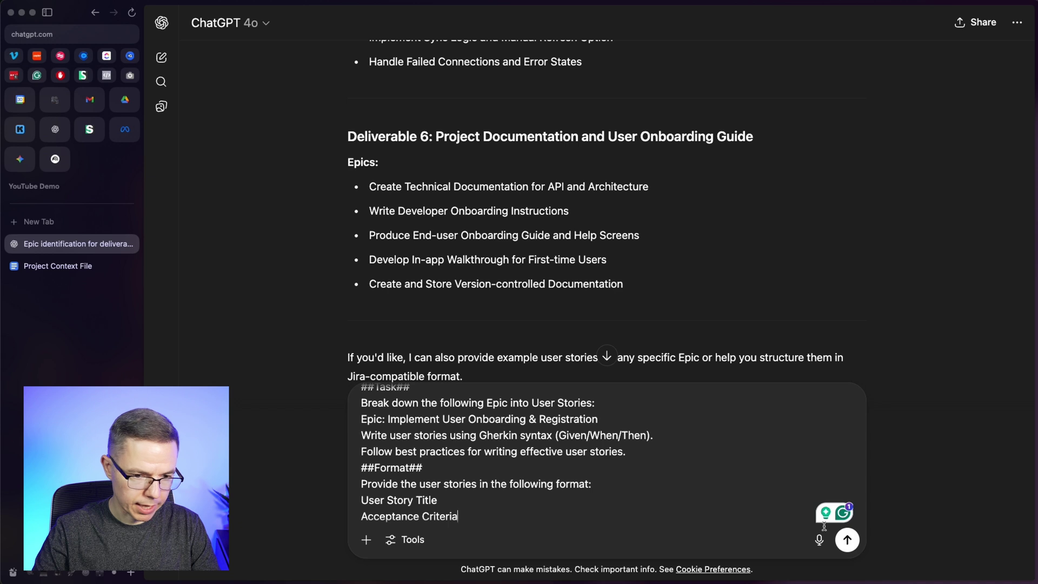
left_click(846, 540)
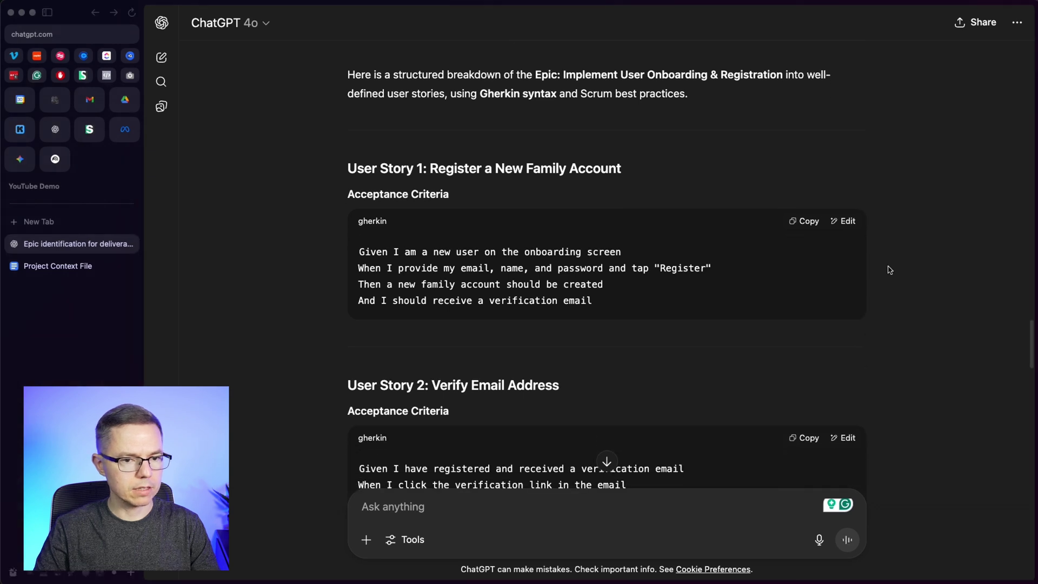
scroll(888, 270, "down", 1)
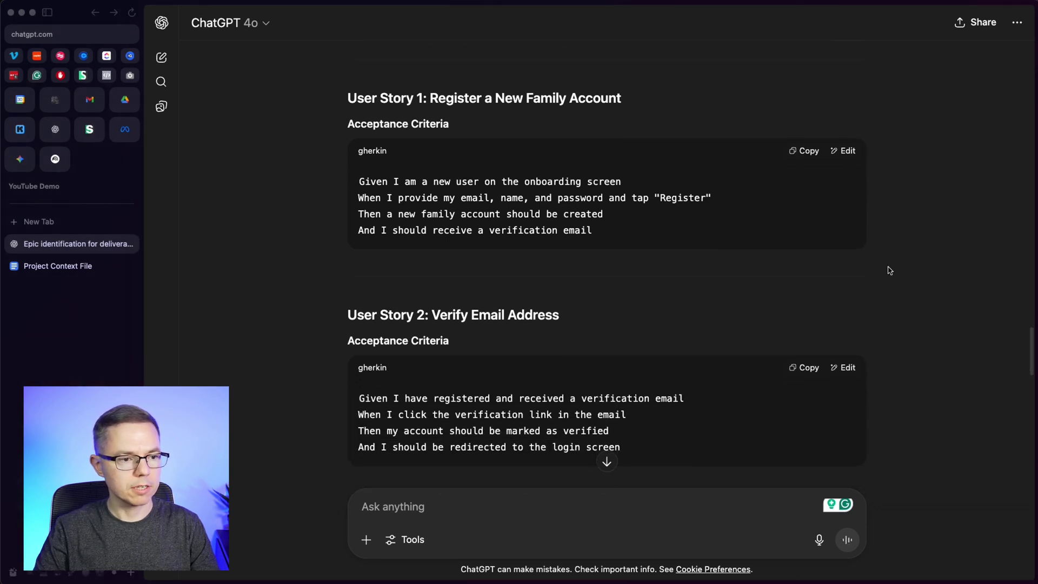
scroll(888, 269, "down", 1)
scroll(888, 271, "down", 1)
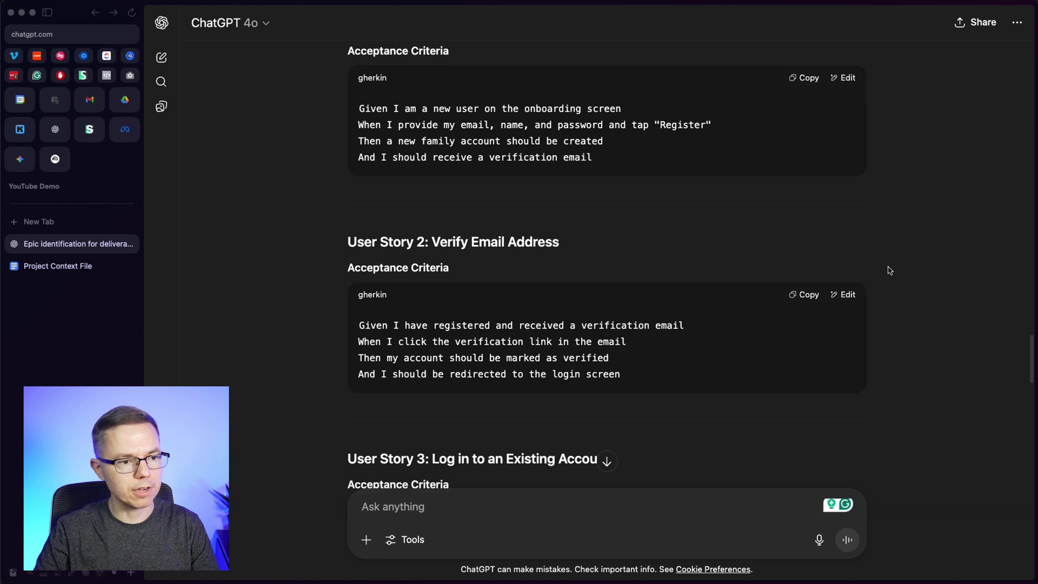
scroll(888, 270, "down", 1)
scroll(887, 270, "down", 1)
scroll(888, 269, "down", 3)
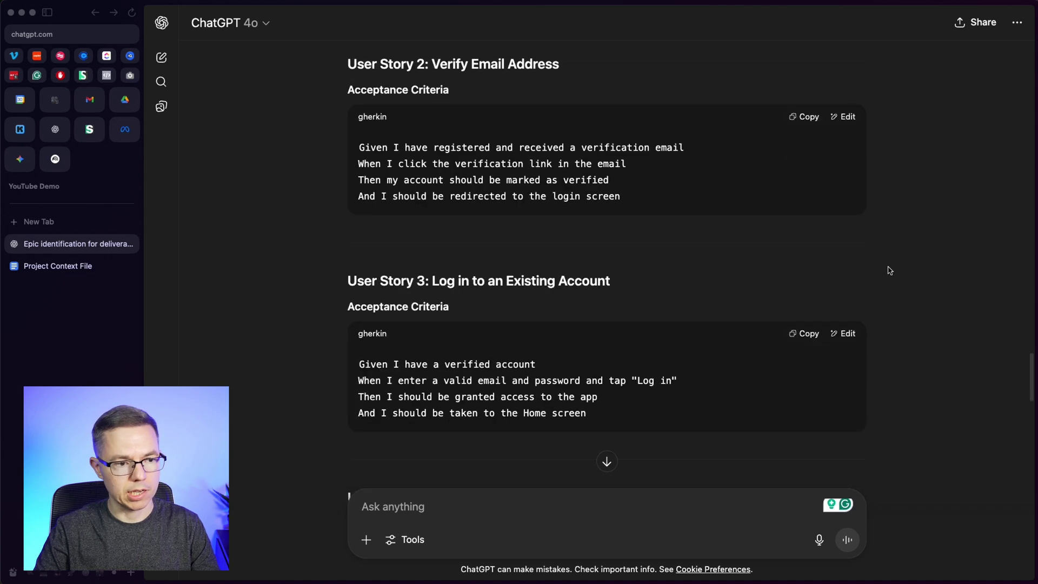
scroll(888, 270, "down", 1)
scroll(888, 269, "down", 1)
scroll(888, 270, "down", 2)
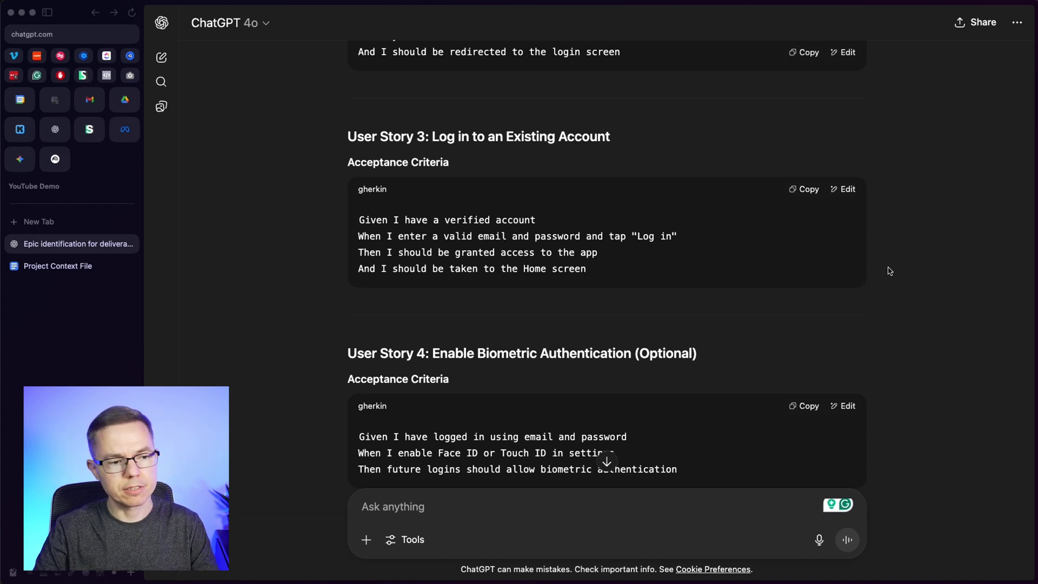
scroll(887, 270, "down", 2)
scroll(888, 271, "down", 1)
scroll(888, 271, "down", 1)
scroll(888, 273, "down", 1)
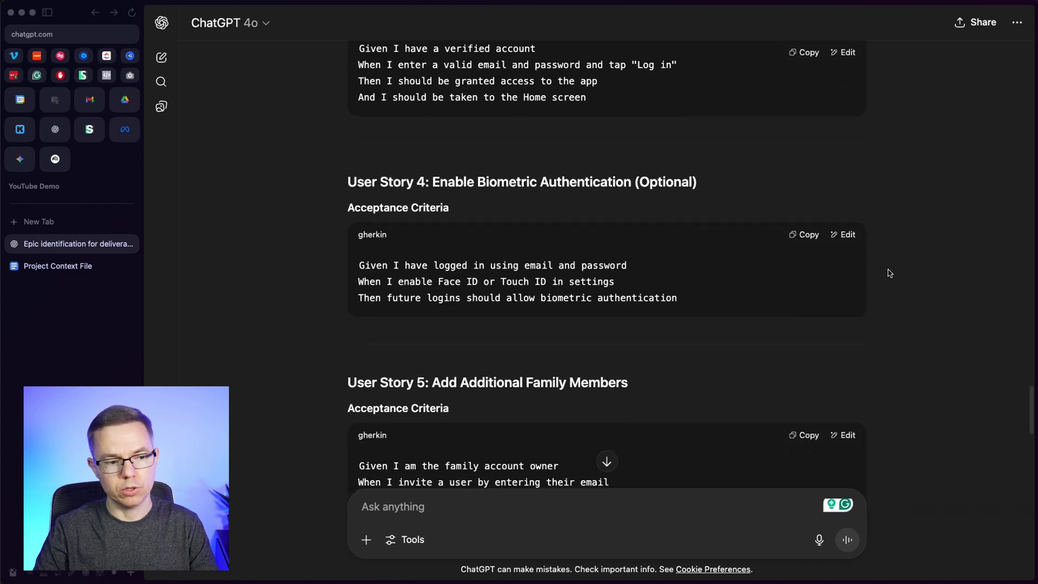
scroll(888, 273, "down", 1)
scroll(887, 273, "down", 2)
scroll(888, 273, "down", 1)
scroll(888, 273, "down", 2)
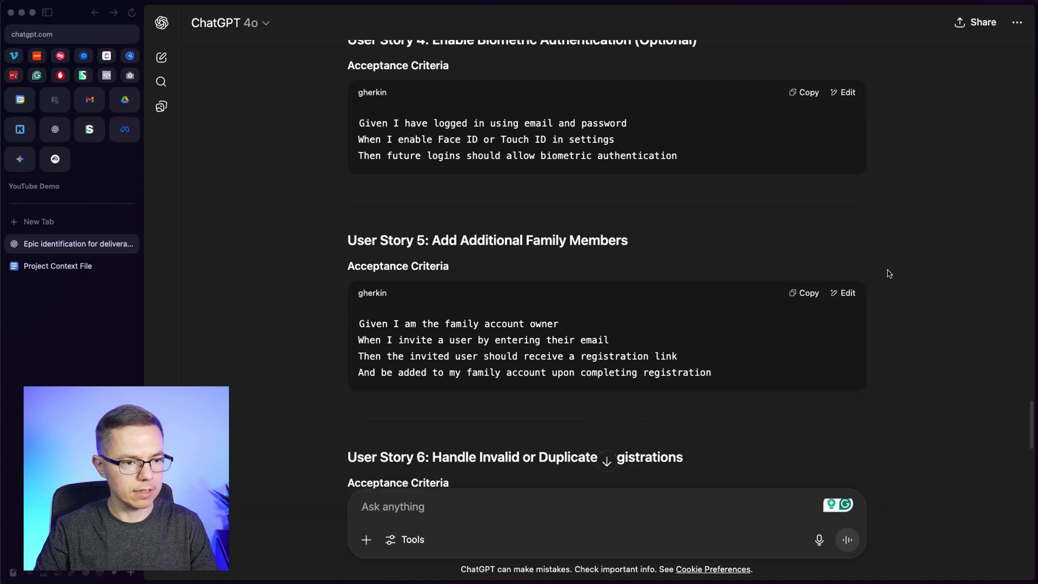
scroll(888, 273, "down", 1)
scroll(888, 273, "down", 1)
scroll(887, 274, "down", 3)
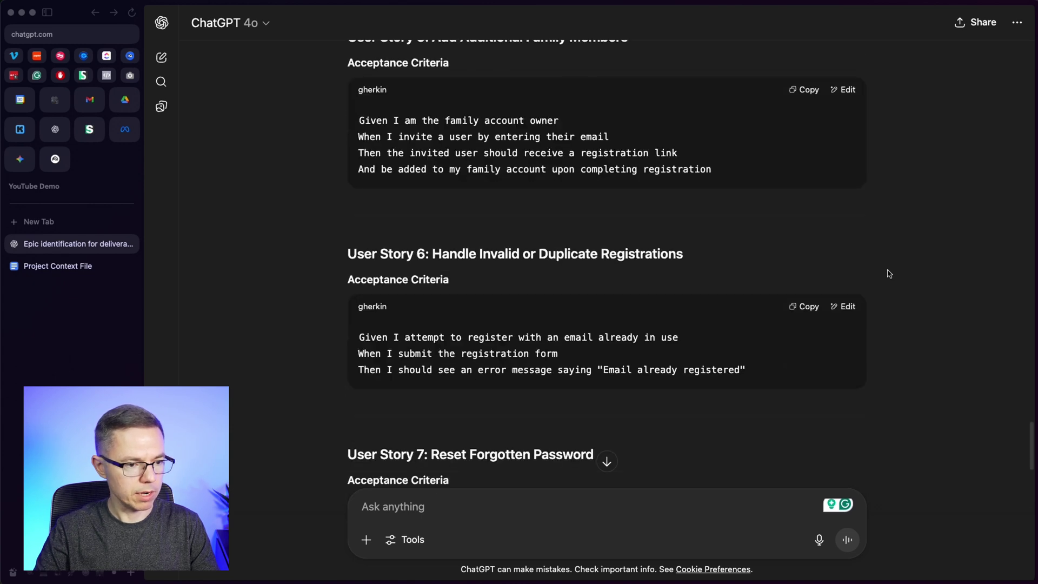
scroll(888, 274, "down", 1)
scroll(888, 274, "down", 2)
scroll(887, 273, "down", 1)
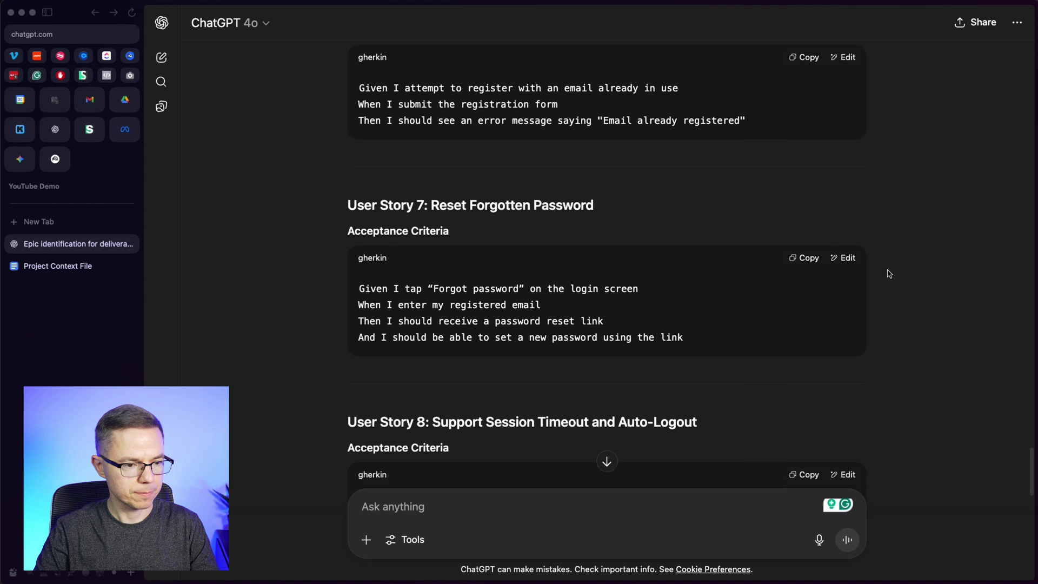
scroll(888, 273, "down", 5)
Select the user stories through Story 8 and paste them into Project Context File.
mouse_move(348, 73)
left_mouse_down()
mouse_move(679, 433)
mouse_move(739, 440)
left_mouse_up()
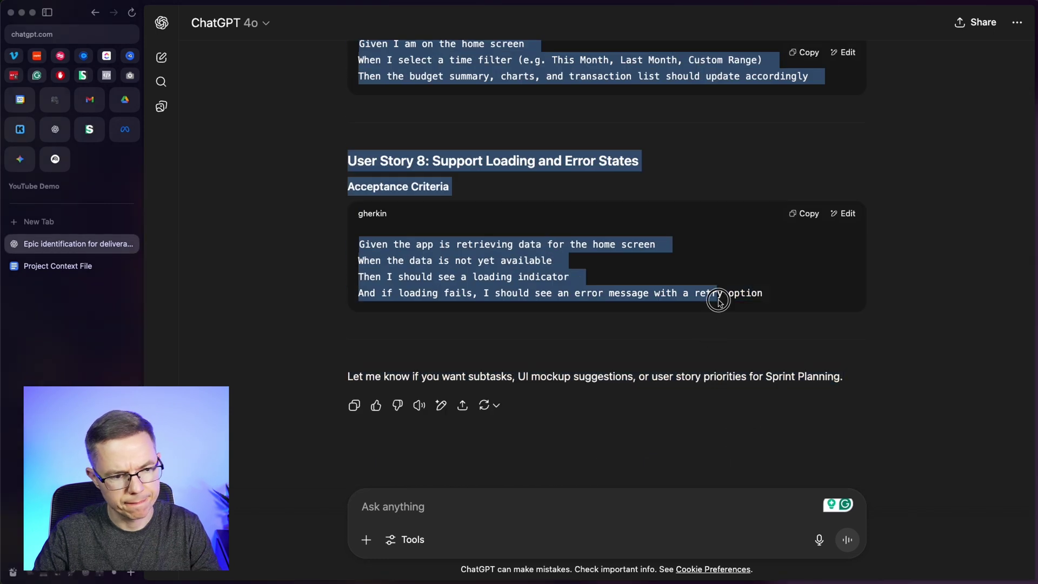
key("ctrl+Tab")
key("ctrl+v")
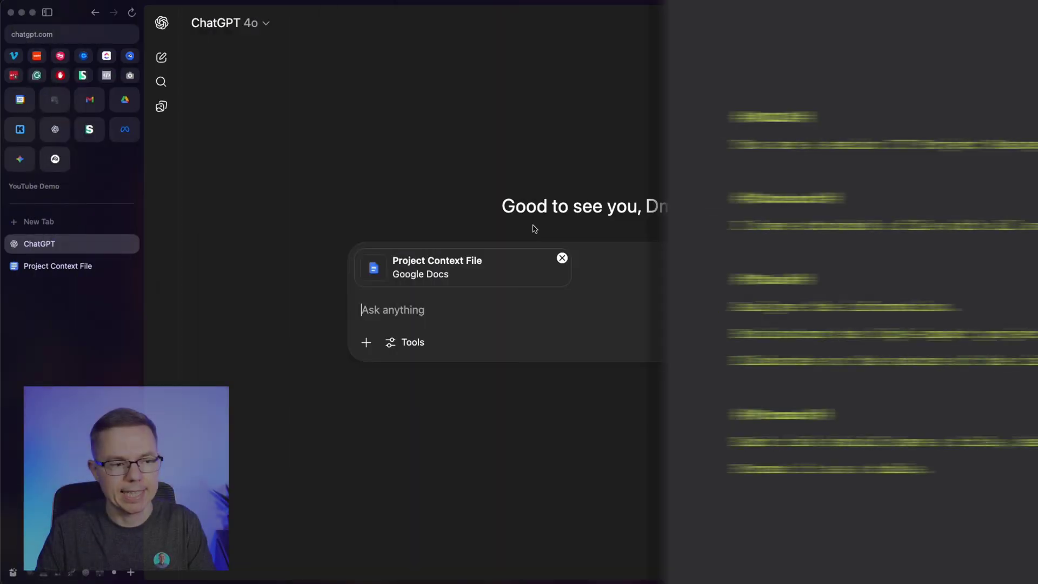
Send the prompt for ten high-impact risks with descriptions and mitigations in a table.
key("super+v")
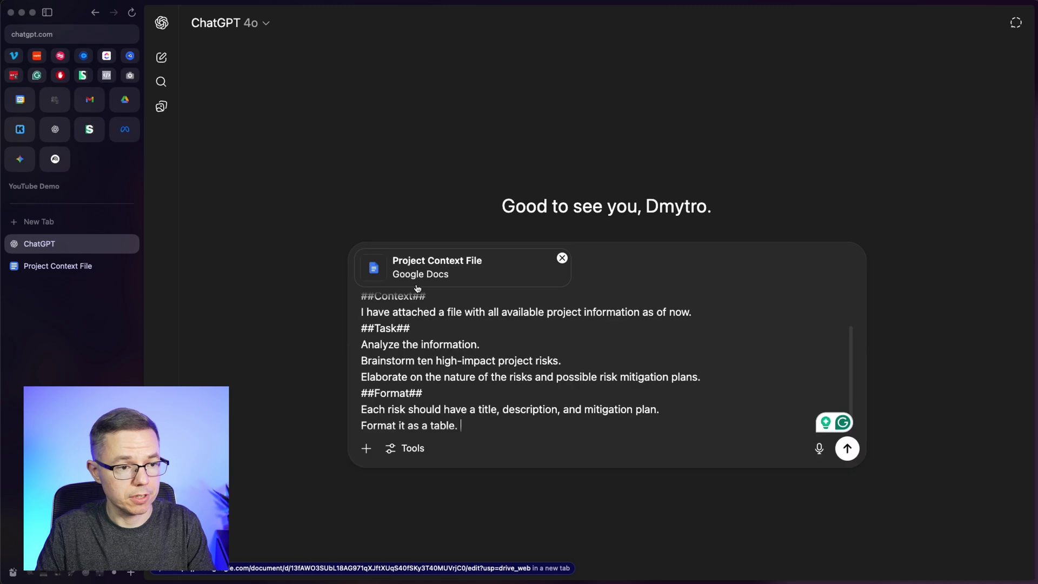
scroll(569, 356, "up", 2)
scroll(570, 356, "down", 2)
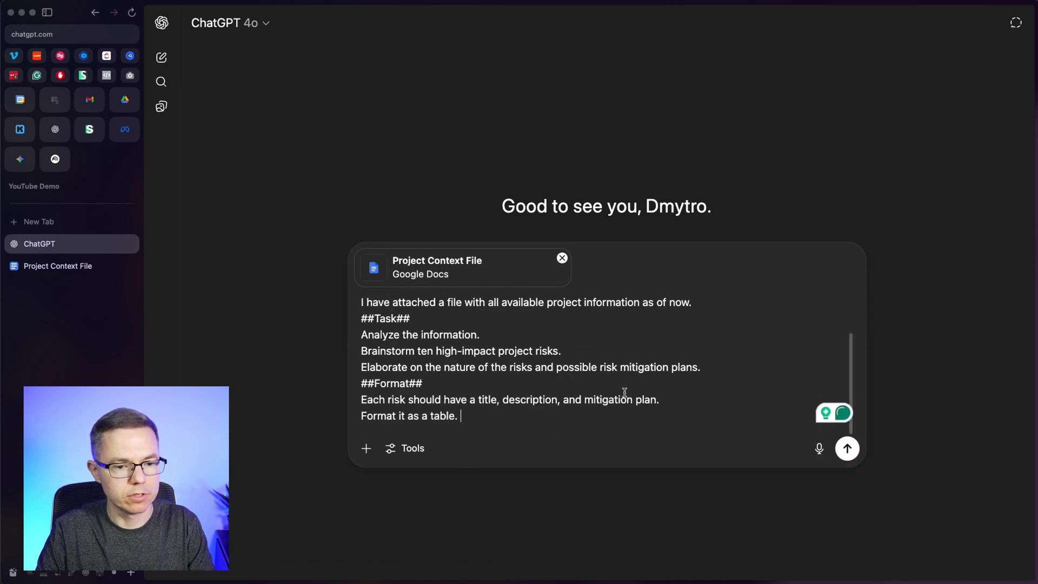
left_click(847, 449)
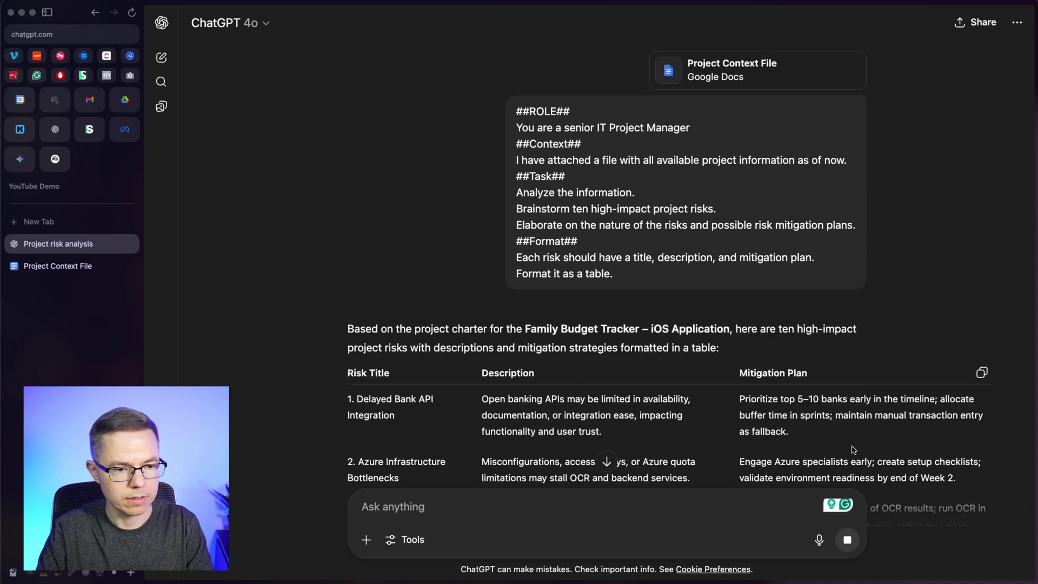
scroll(847, 430, "down", 5)
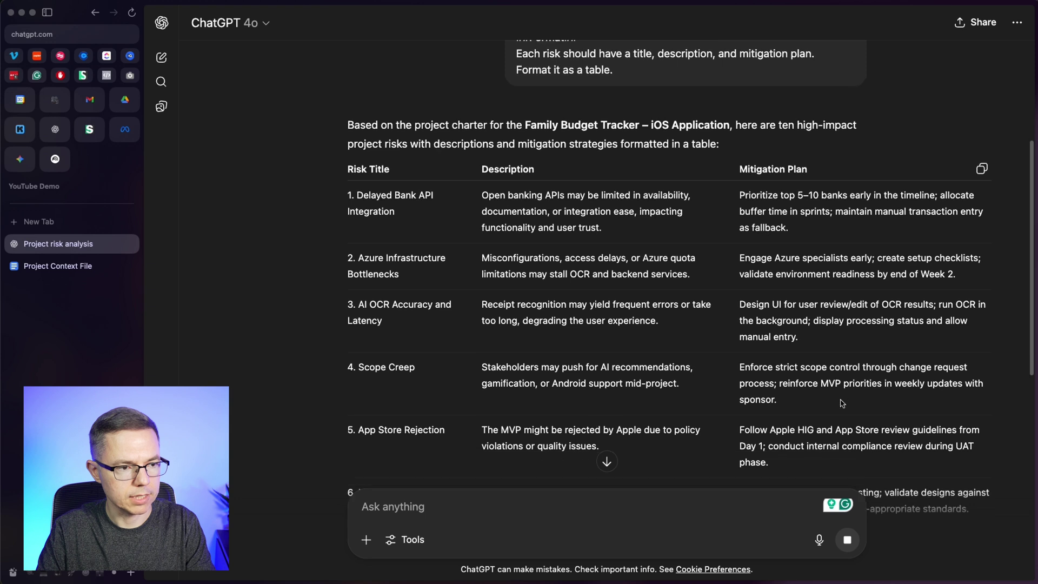
scroll(840, 403, "down", 1)
scroll(840, 401, "down", 2)
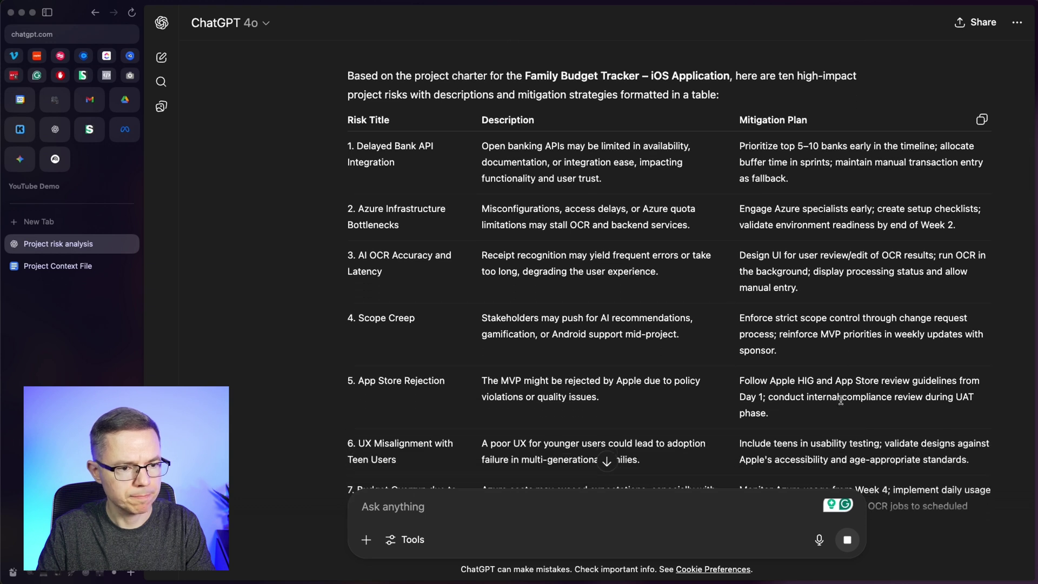
scroll(841, 399, "down", 1)
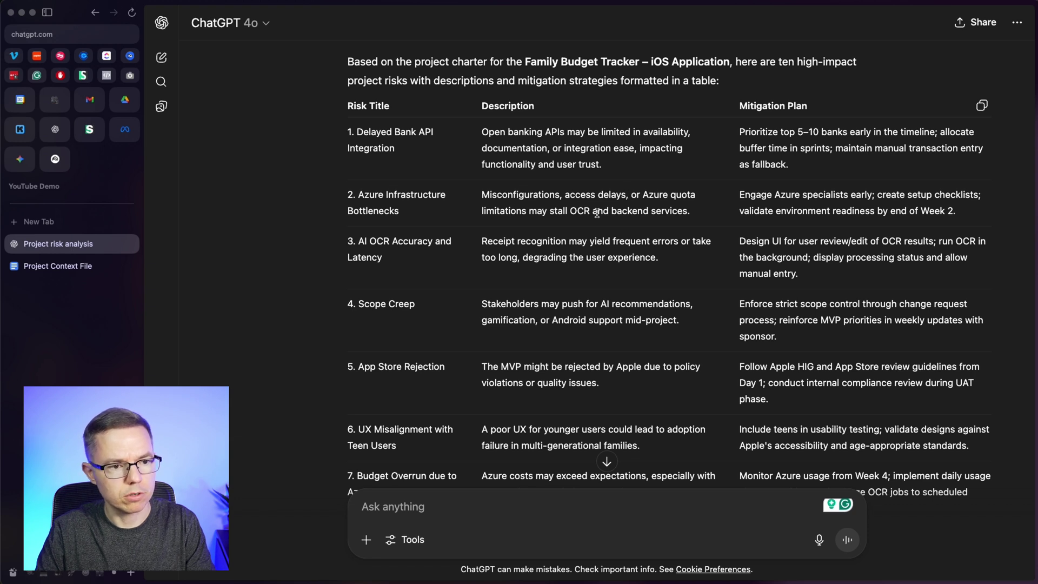
Review the risk table and highlight the AI OCR Accuracy and Latency risk description.
double_click(676, 211)
left_click(556, 144)
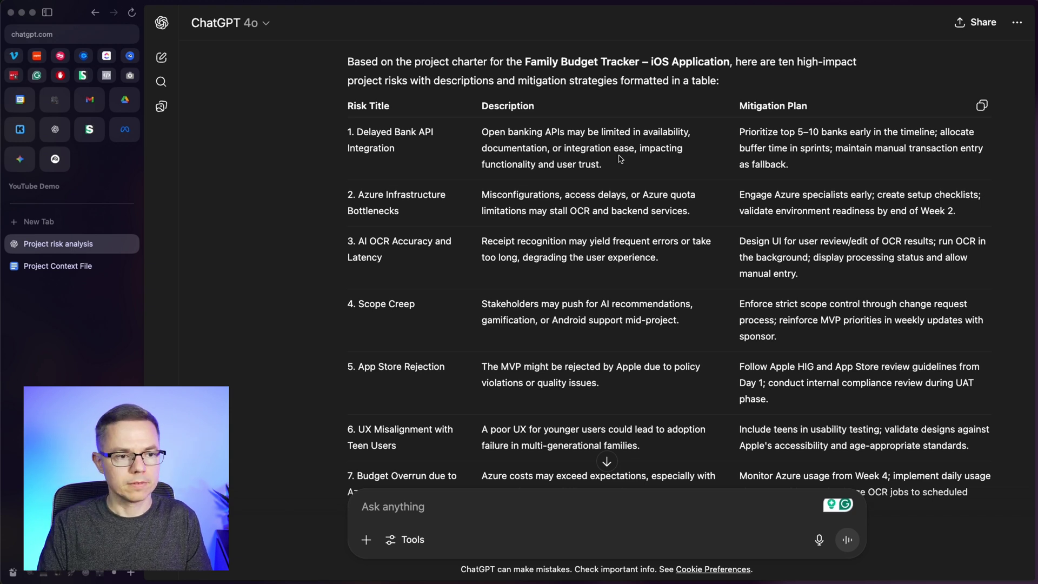
left_click_drag(482, 241, 630, 270)
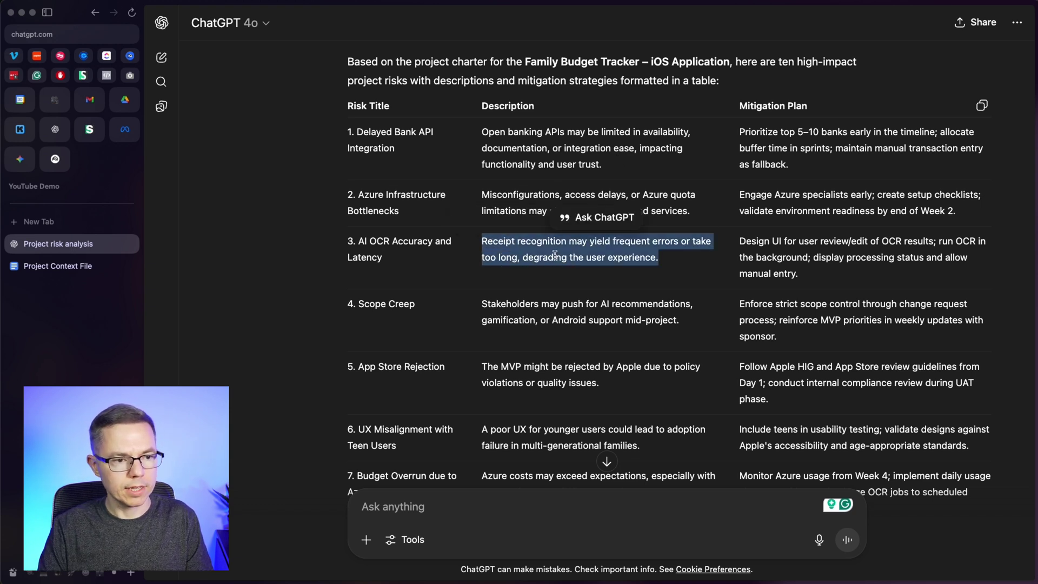